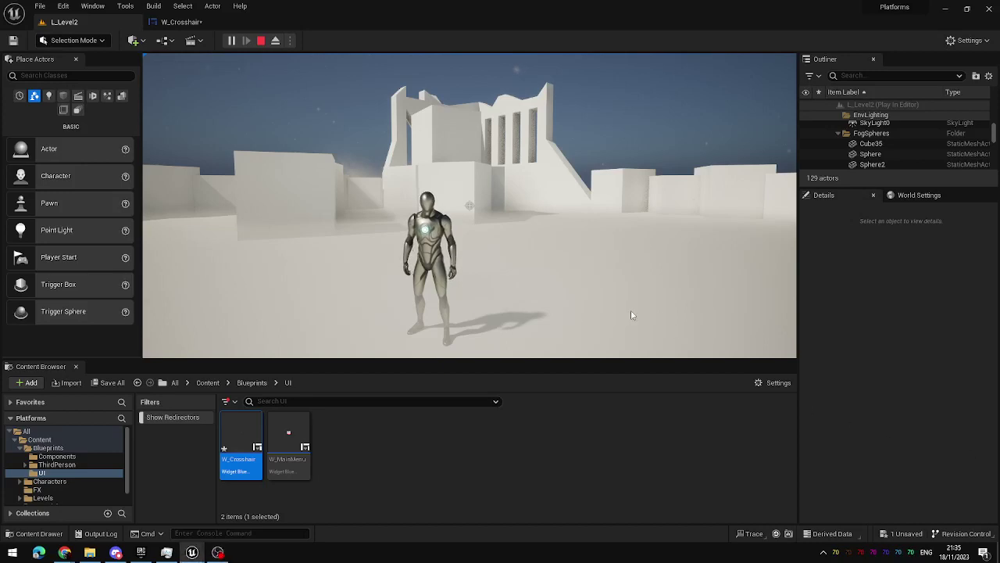
Step: Play-test the level by running the character around to check the crosshair, and end the play session
key(w)
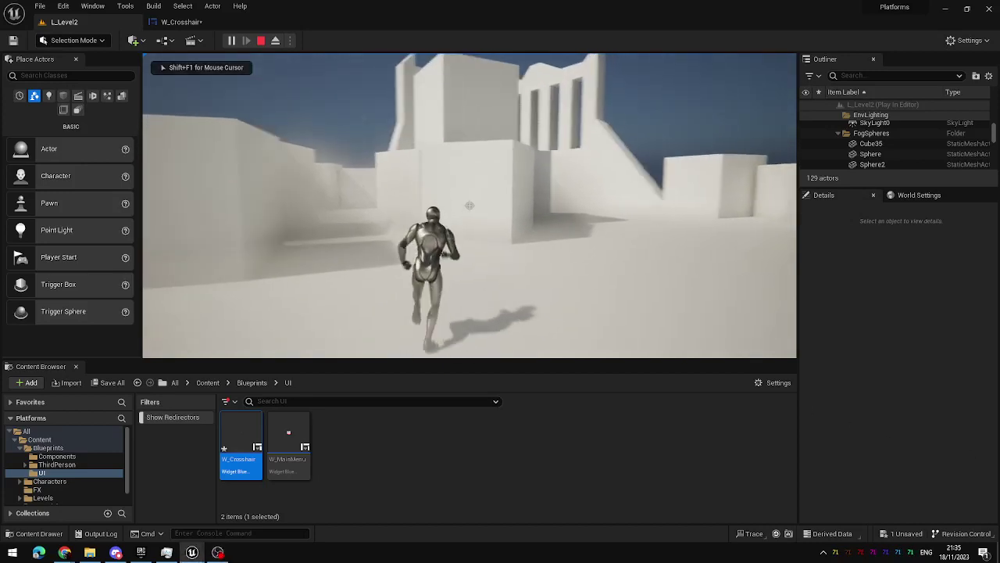
key(d)
key(w)
key(a)
key(s)
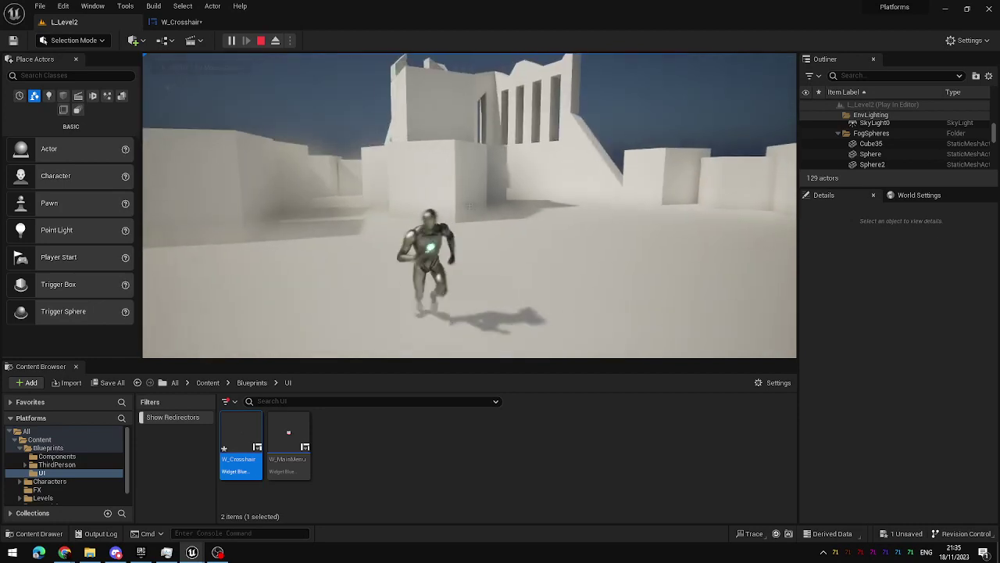
key(w)
key(a)
key(d)
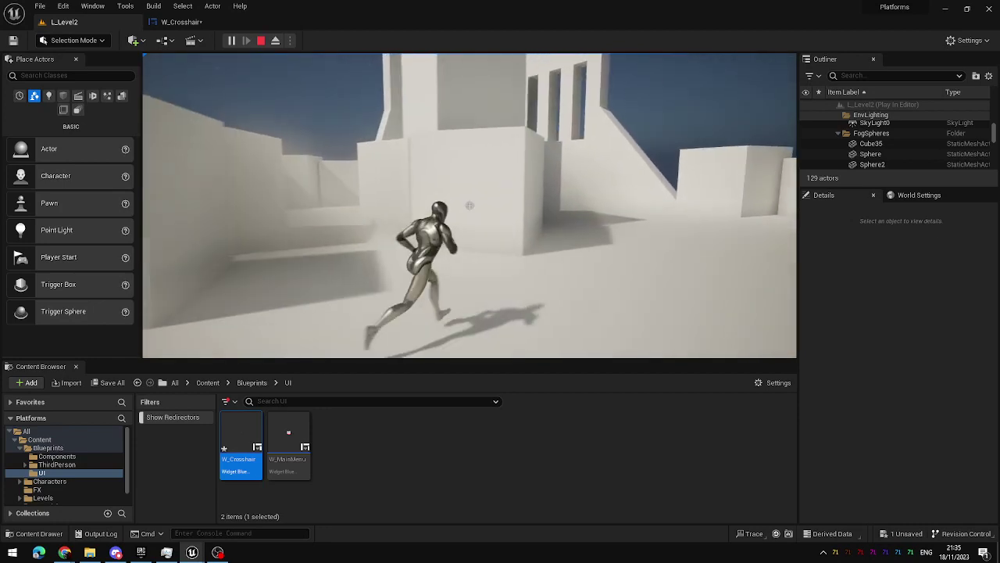
key(s)
key(d)
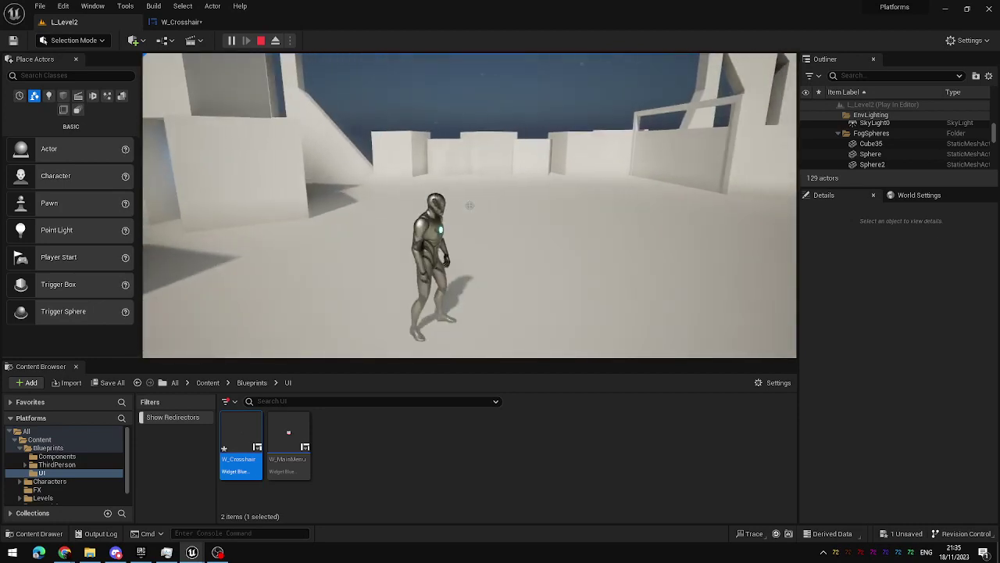
key(Escape)
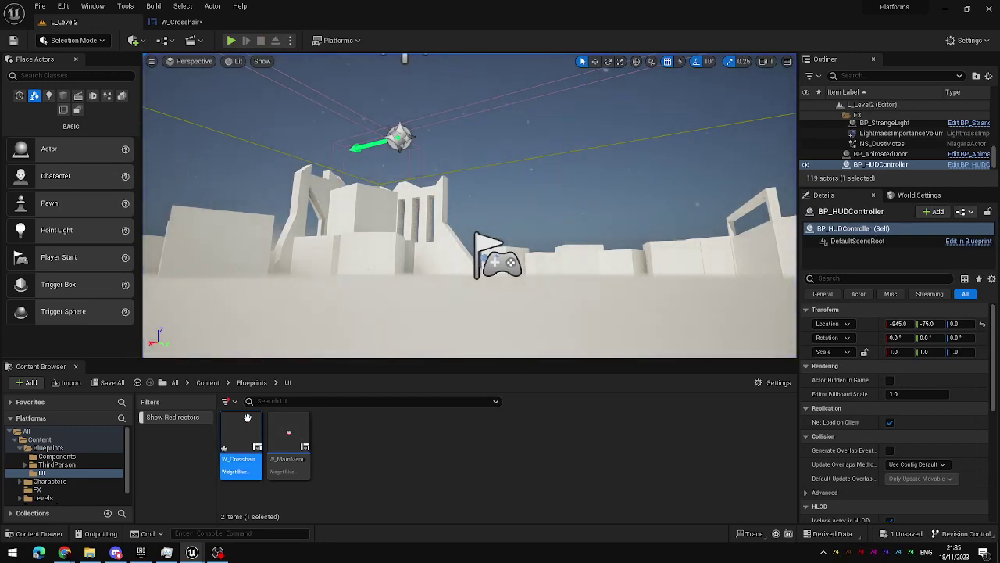
Step: Open the W_Crosshair widget and add a Text element to its Canvas Panel
double_click(238, 428)
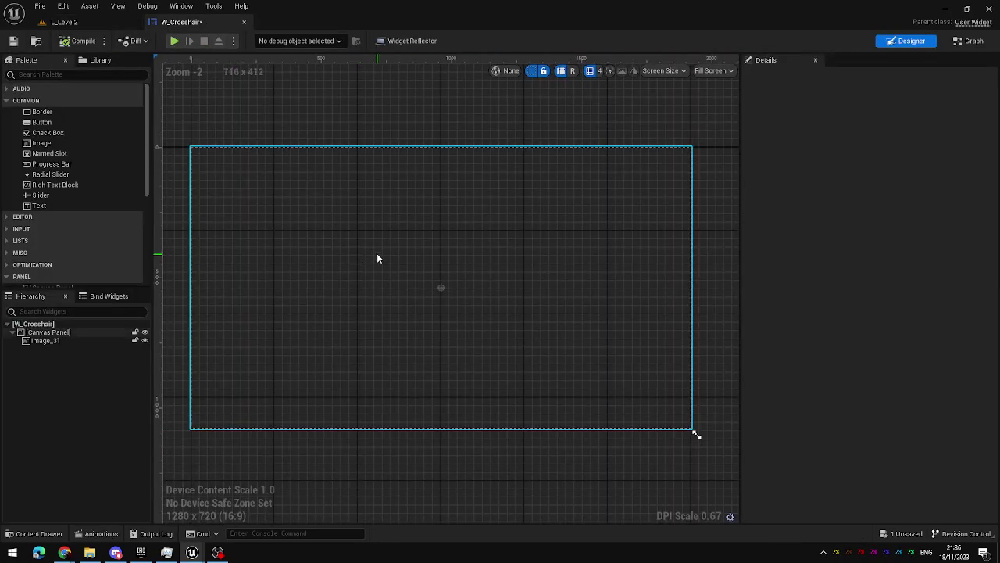
right_drag(376, 254, 391, 230)
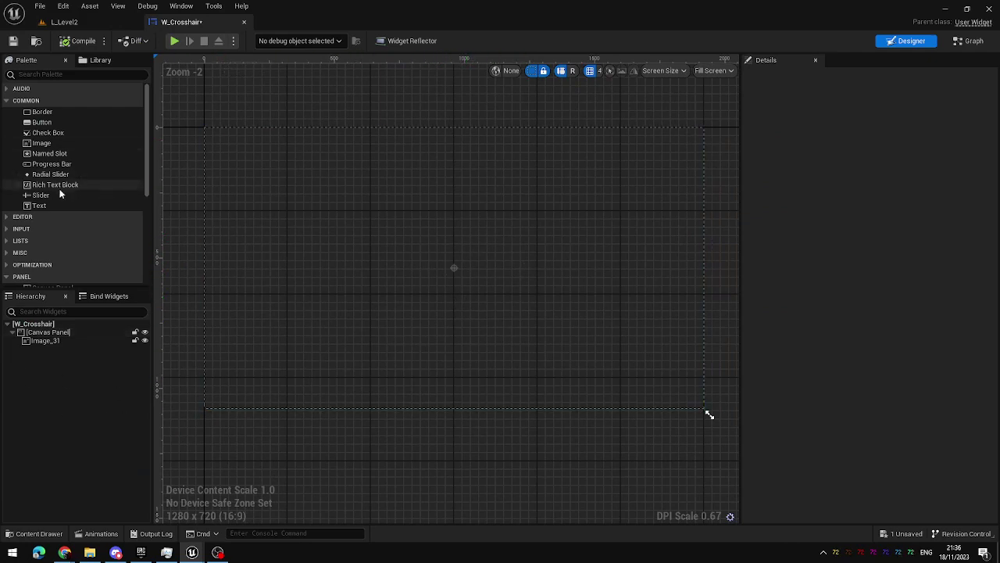
drag(43, 207, 47, 343)
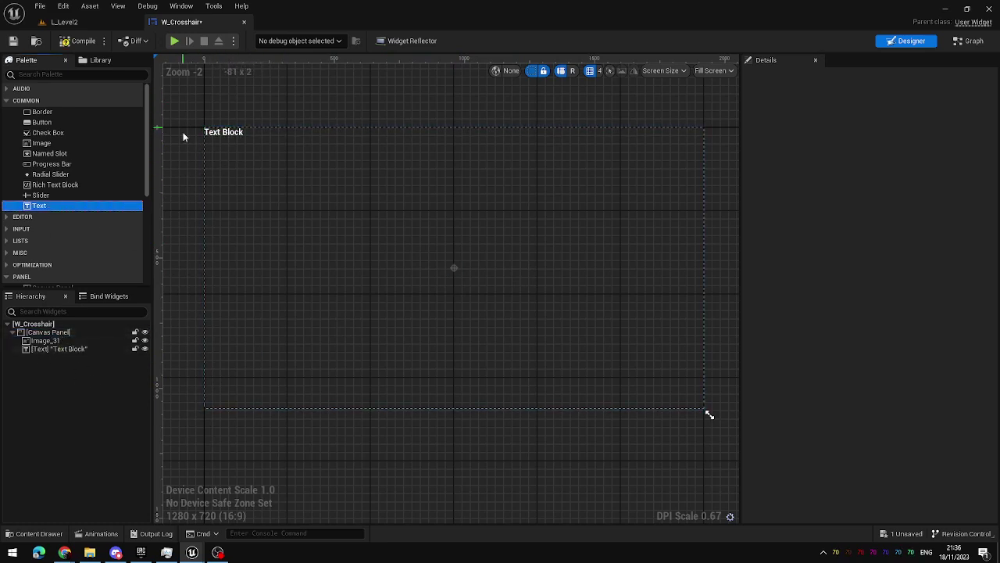
Step: Anchor the new text block to the top centre of the canvas and set its X alignment to 0.5
click(219, 133)
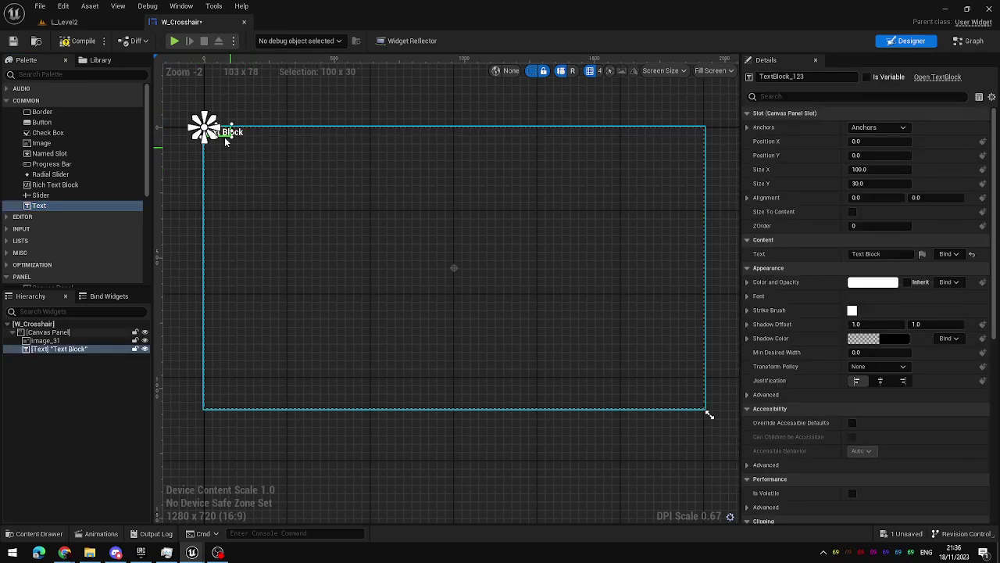
click(889, 127)
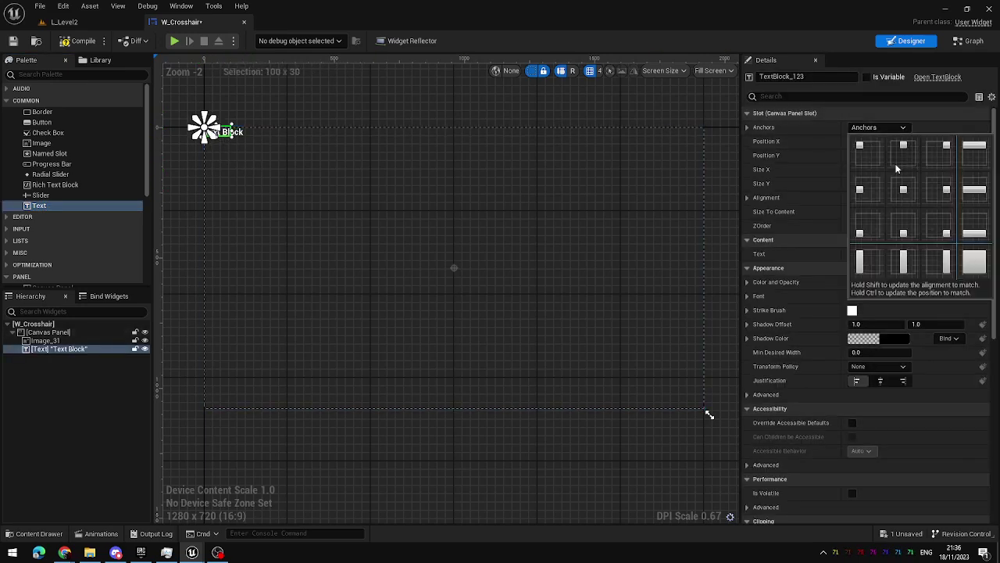
click(902, 148)
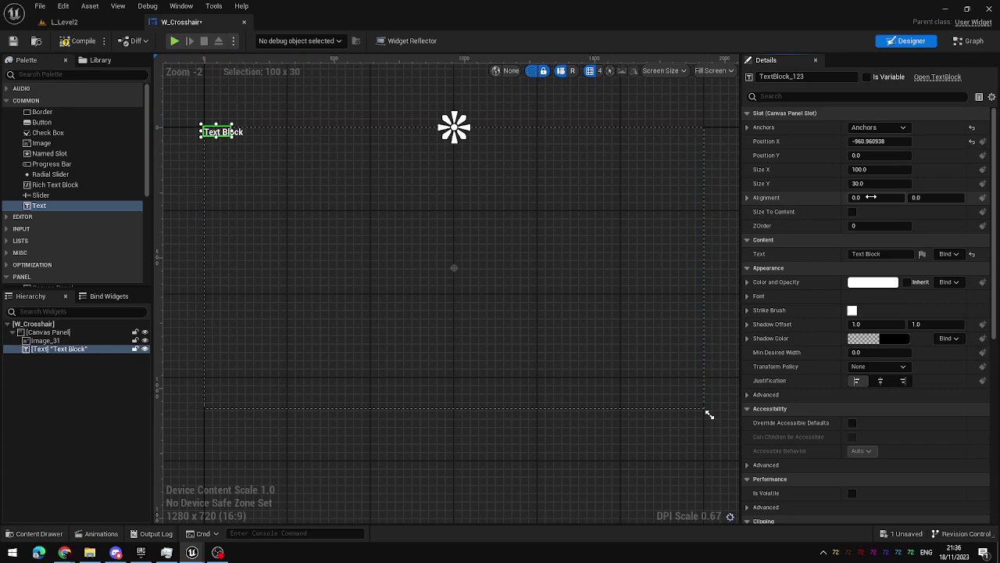
key(Return)
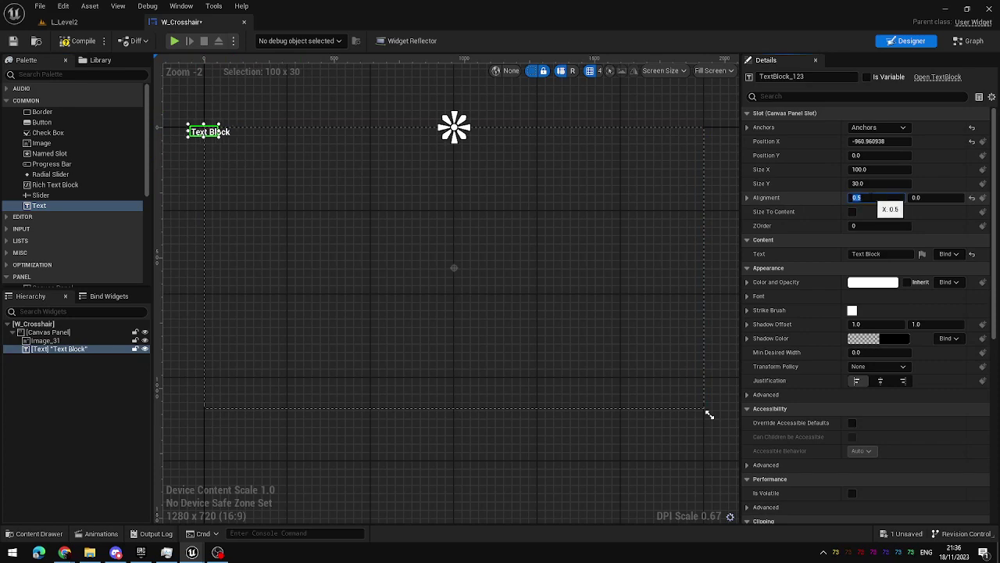
Step: Set the text block's Position X to 0 and Position Y to 400
click(879, 141)
text(0)
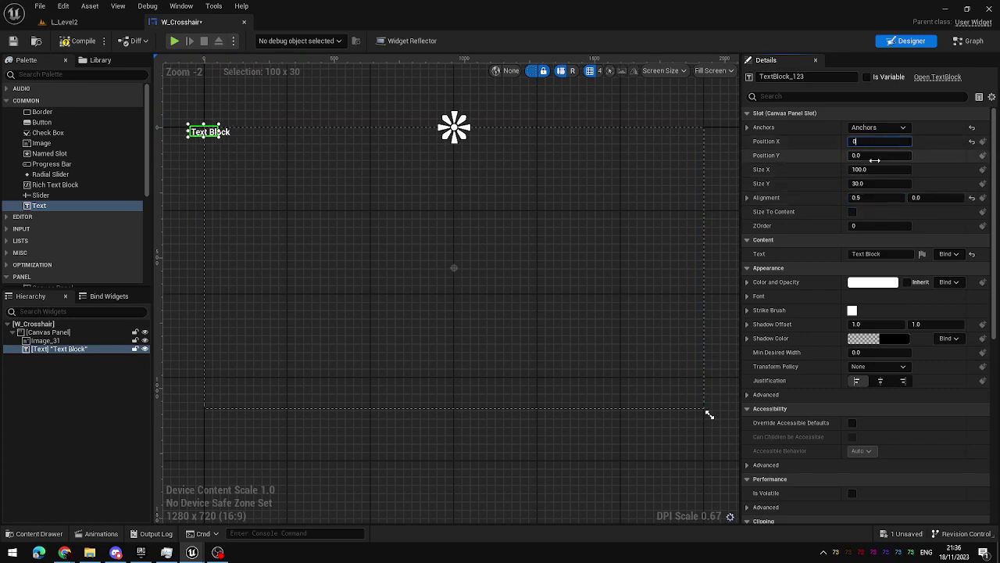
key(Return)
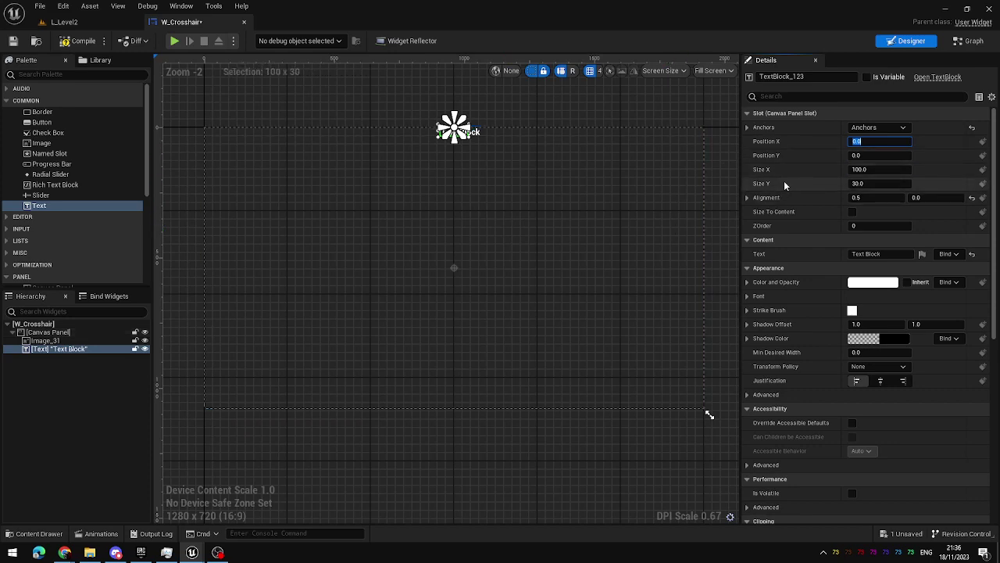
click(881, 158)
text(400)
key(Return)
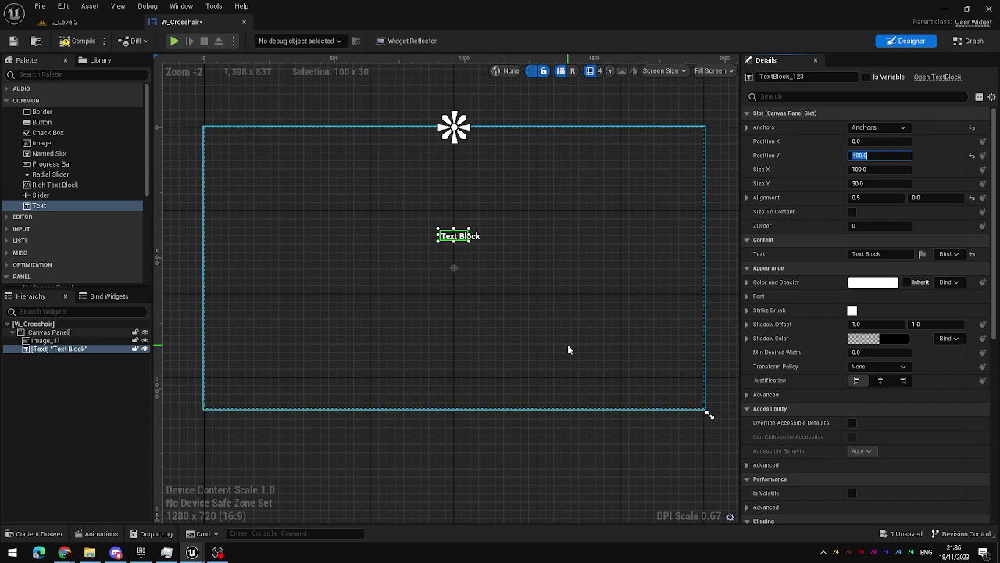
Step: Enlarge the widget's preview screen to 1920 x 1080
scroll(568, 349, down, 3)
right_drag(583, 390, 483, 281)
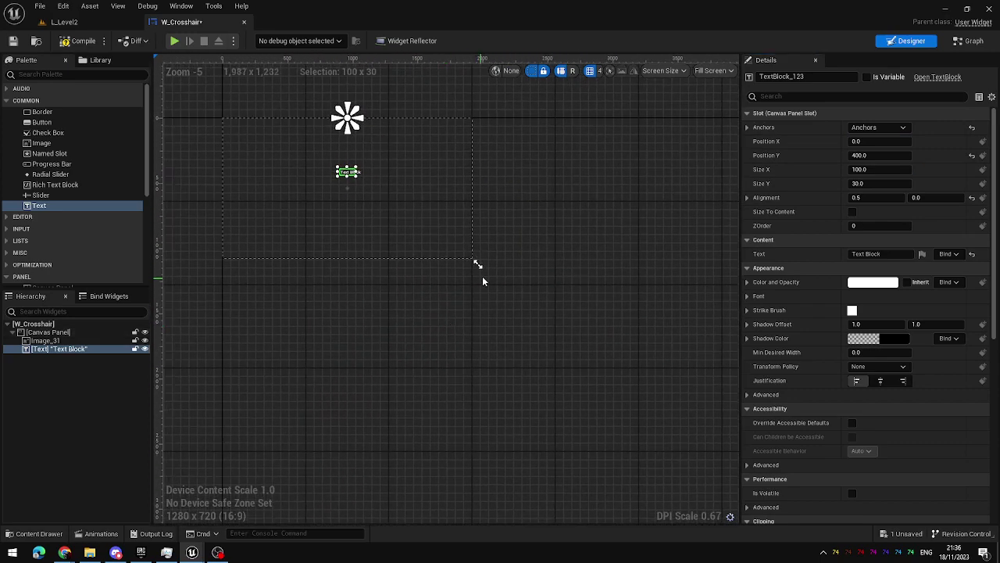
drag(478, 264, 612, 329)
scroll(512, 291, up, 3)
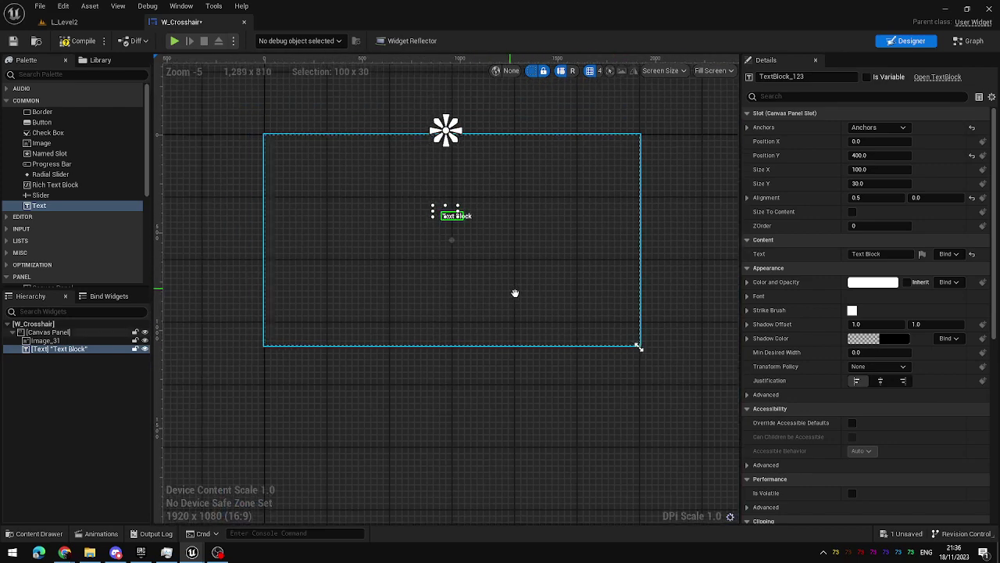
scroll(527, 352, down, 2)
right_drag(541, 388, 516, 358)
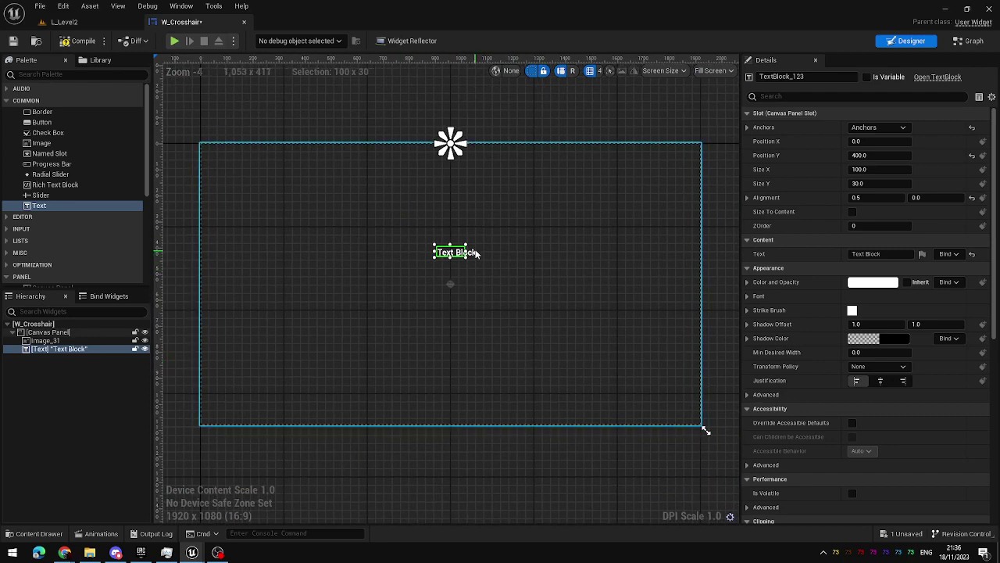
Step: Change the text block's content to "Interact..." and set its font typeface to Bold Italic
drag(887, 254, 766, 256)
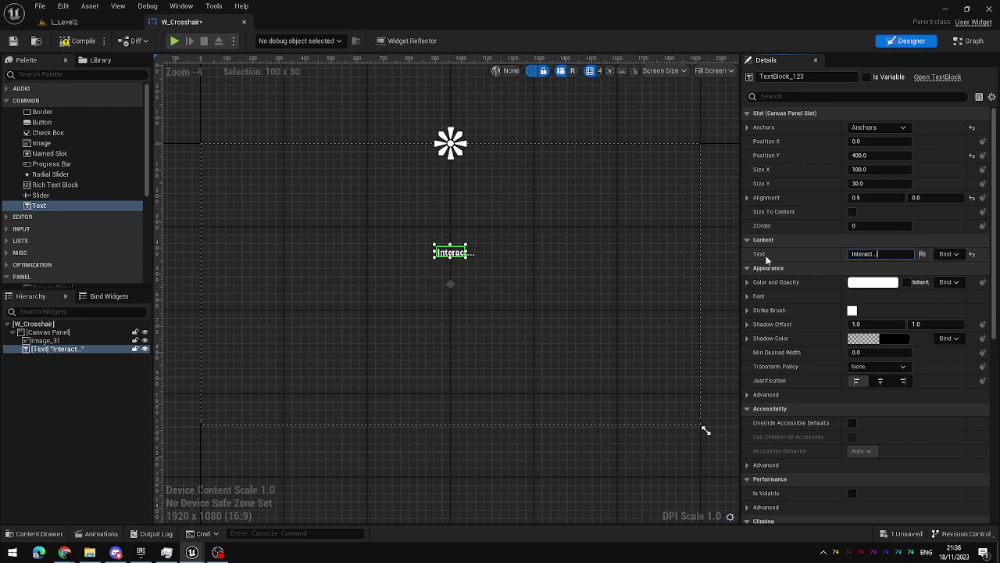
text(Interact...)
key(Return)
click(747, 295)
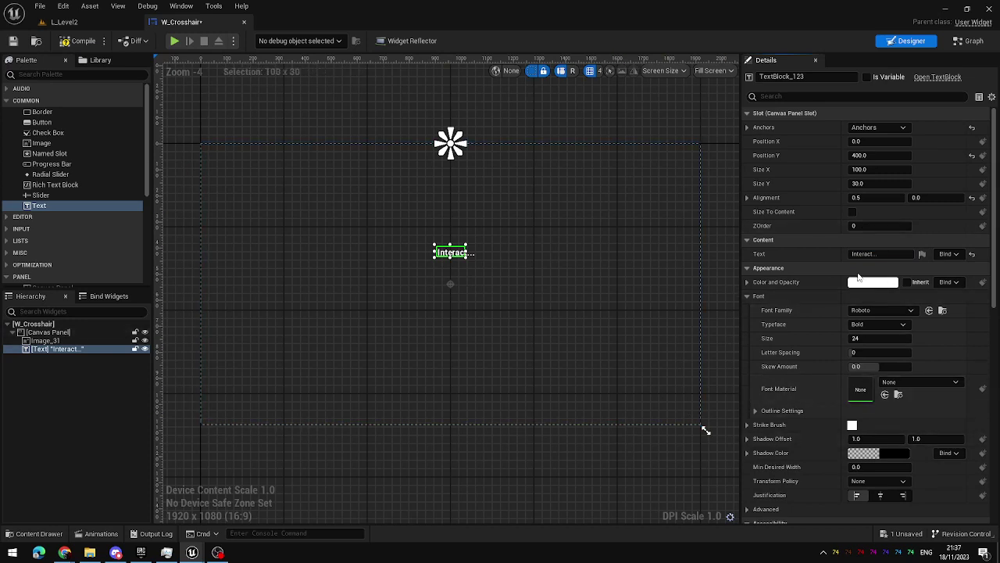
click(877, 325)
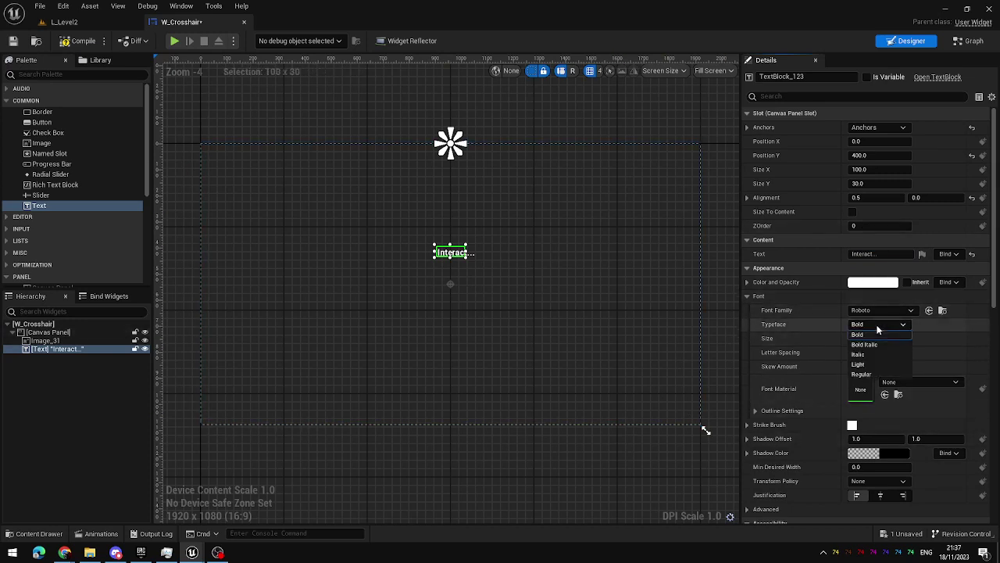
click(865, 345)
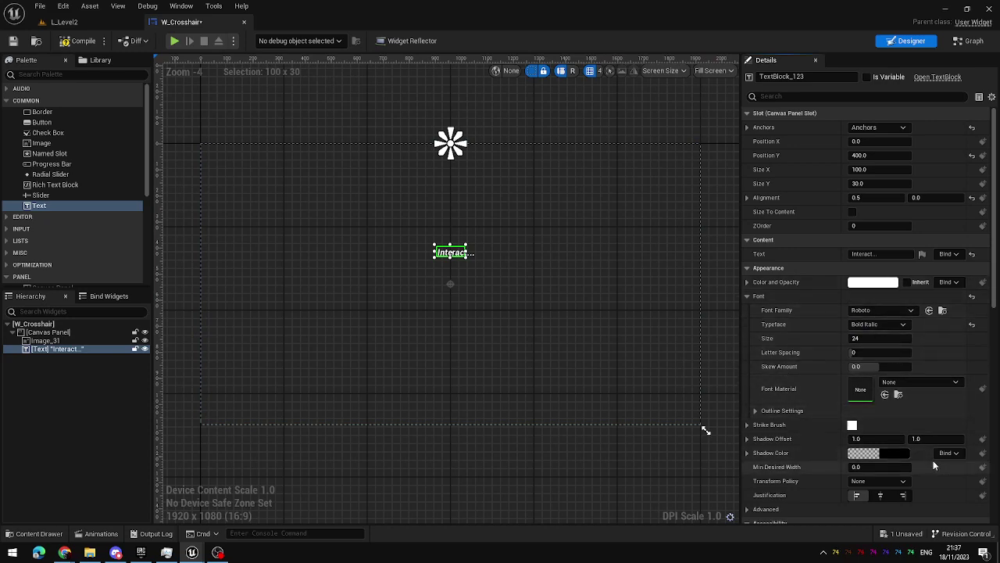
right_drag(574, 358, 564, 331)
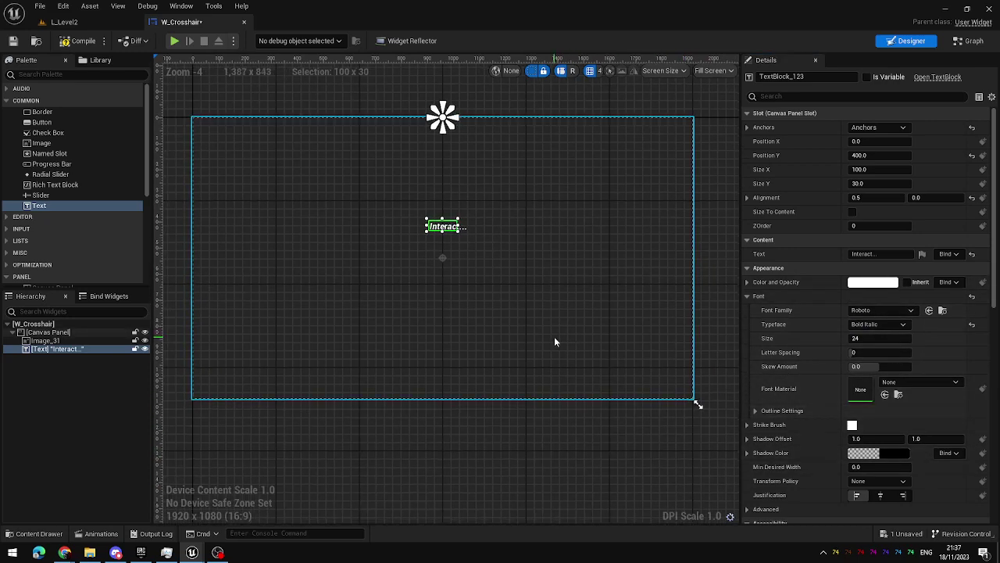
right_drag(528, 296, 542, 298)
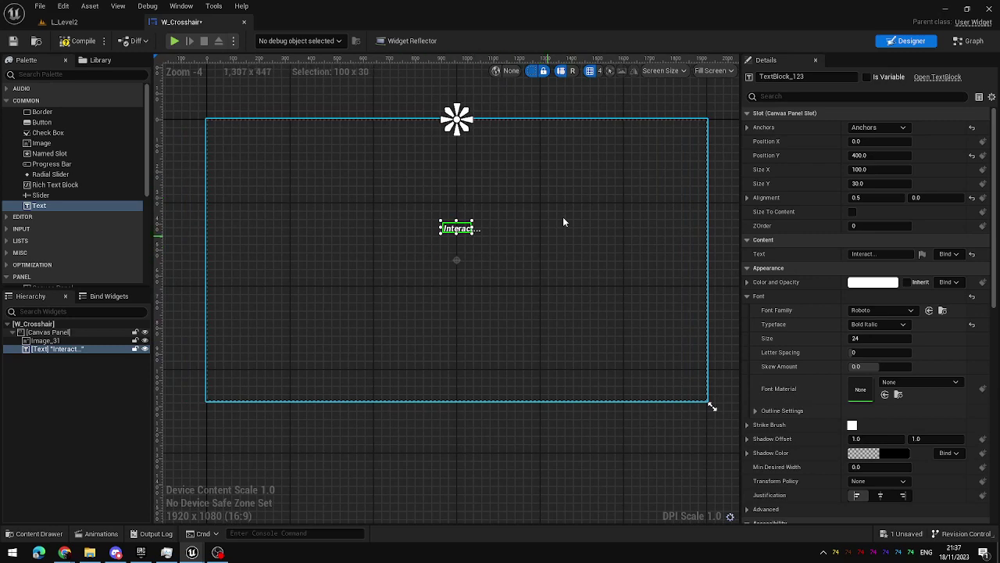
click(566, 106)
click(468, 226)
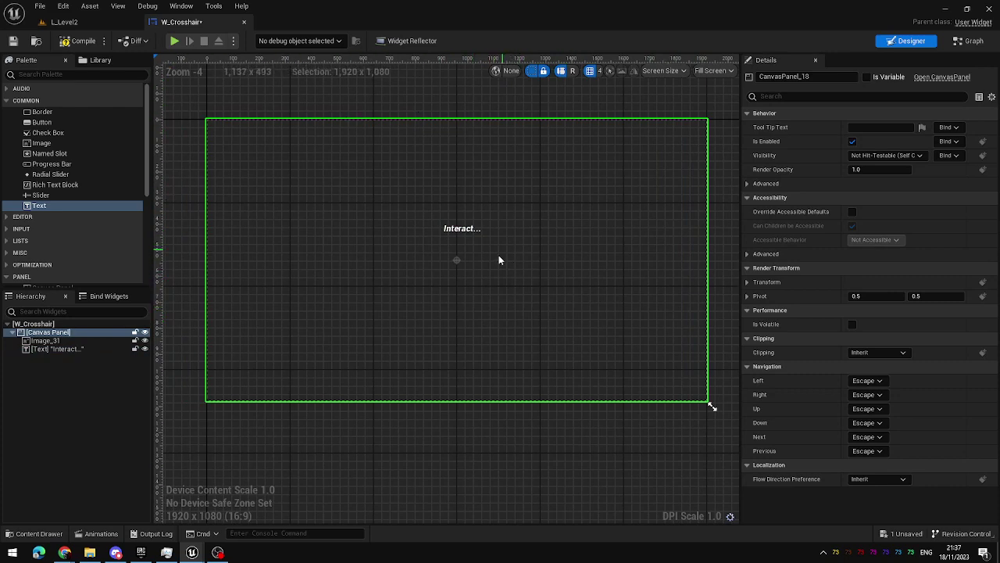
click(88, 535)
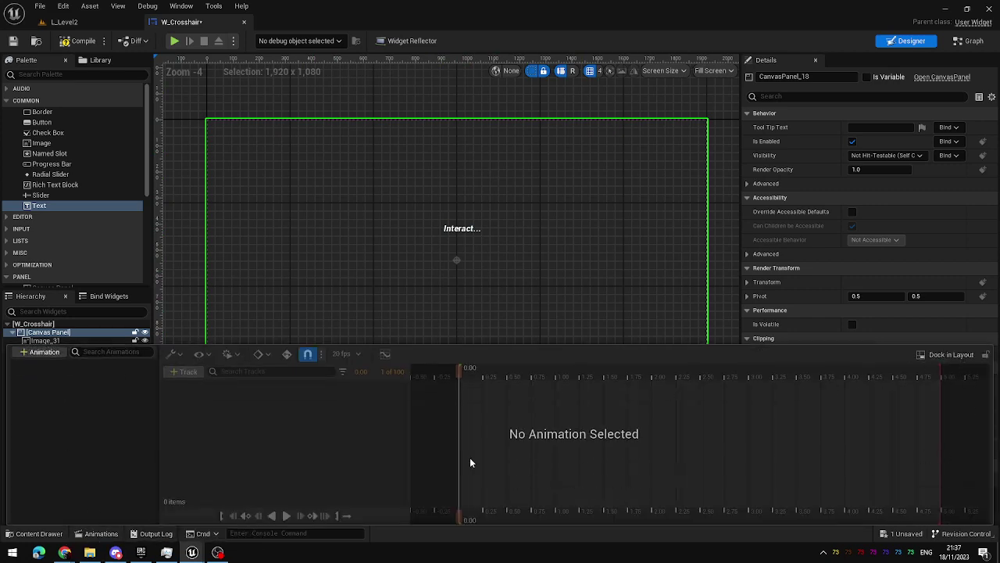
click(951, 355)
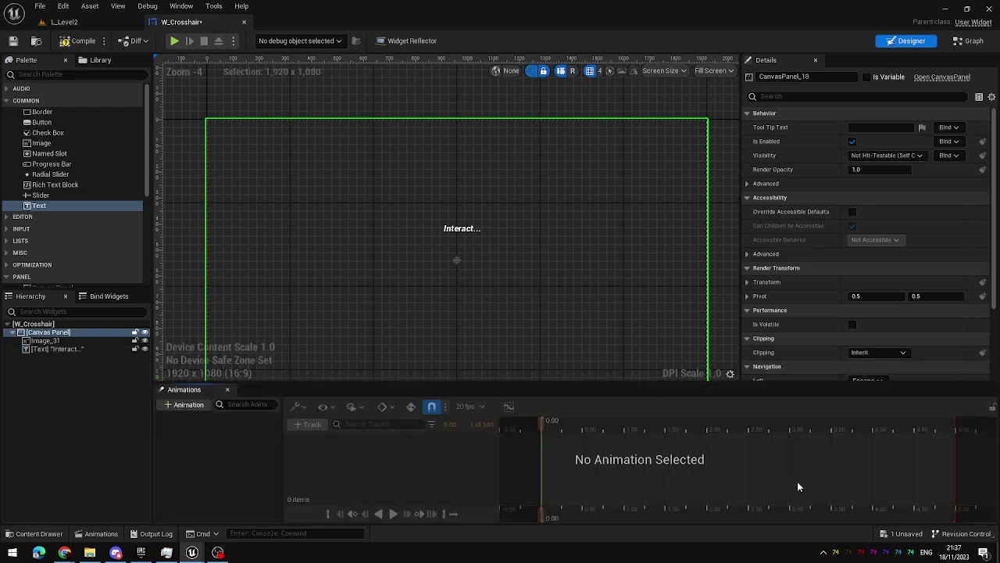
right_drag(555, 289, 551, 245)
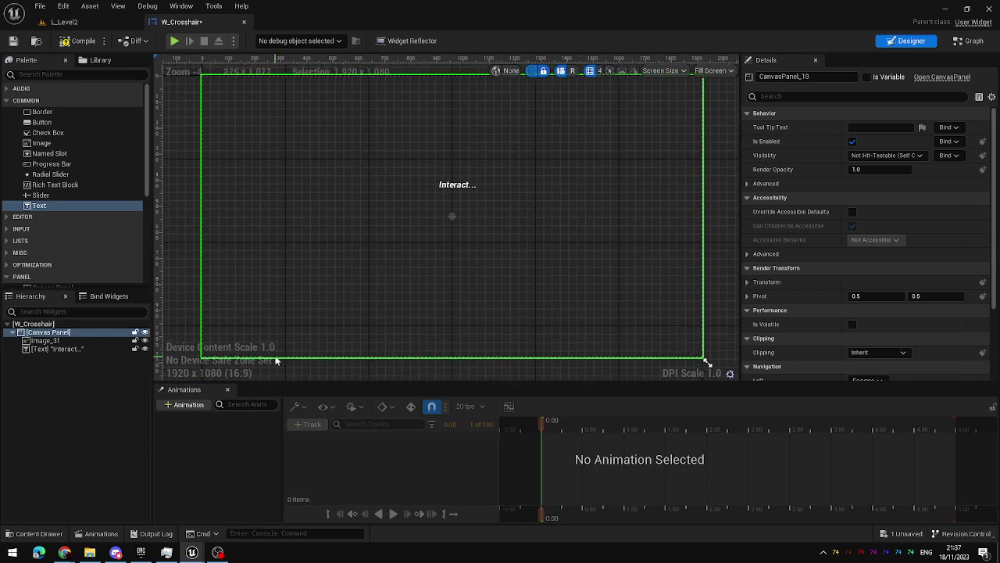
click(227, 389)
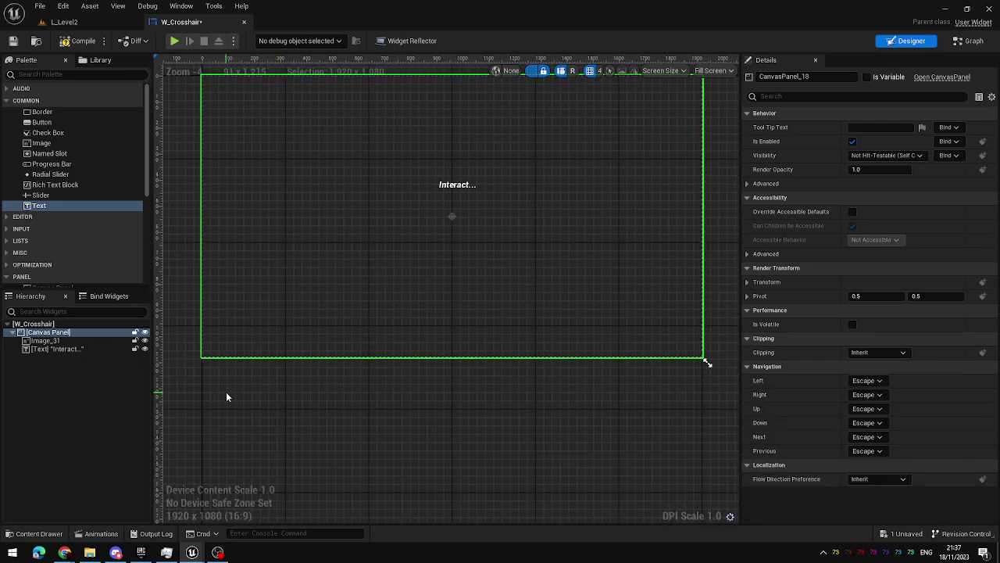
click(97, 534)
click(300, 281)
click(97, 534)
click(234, 313)
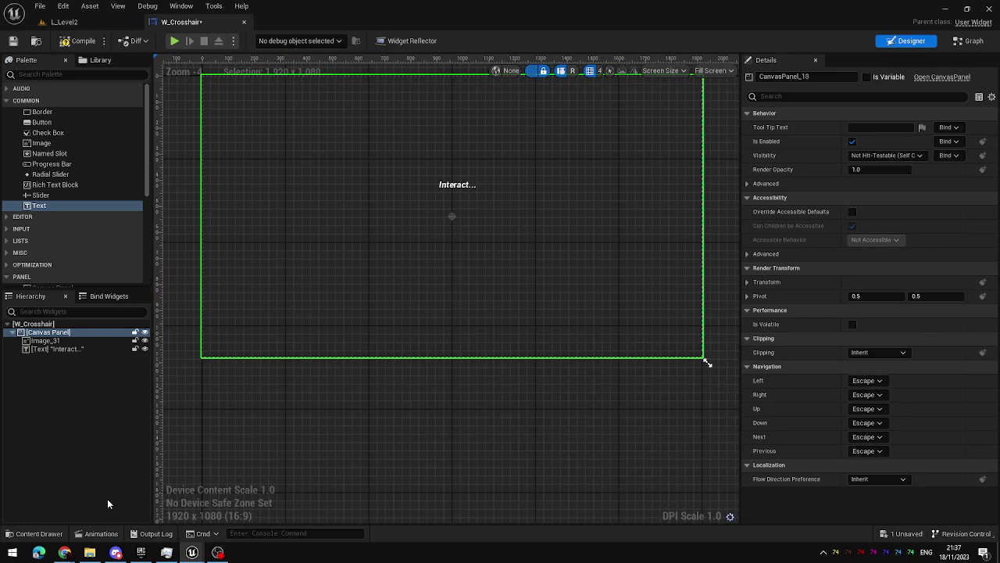
click(97, 534)
click(100, 533)
Step: Dock the widget animation editor in the layout and add an animation named ShowHideText
click(99, 535)
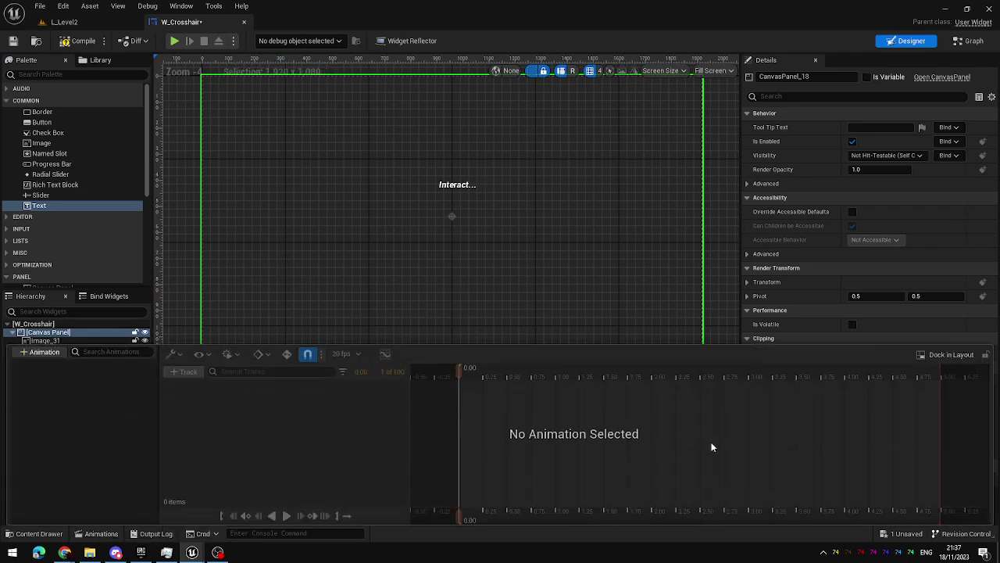
click(951, 355)
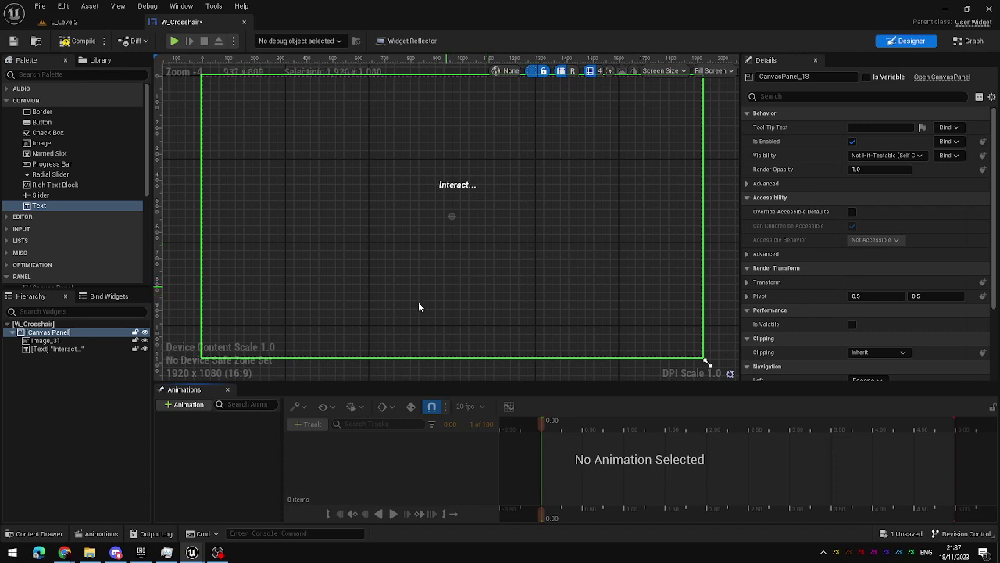
click(185, 405)
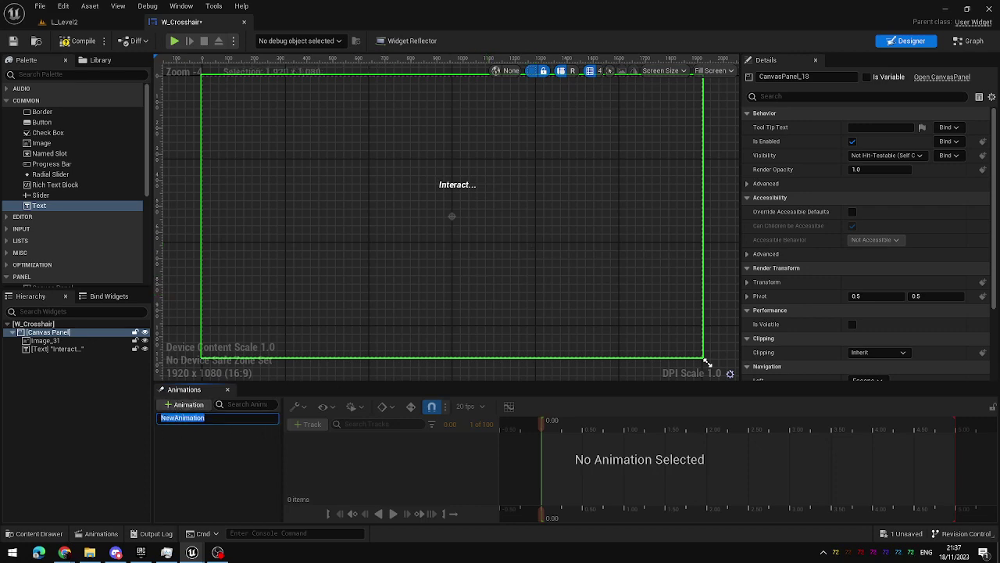
text(ShowHideText)
key(Return)
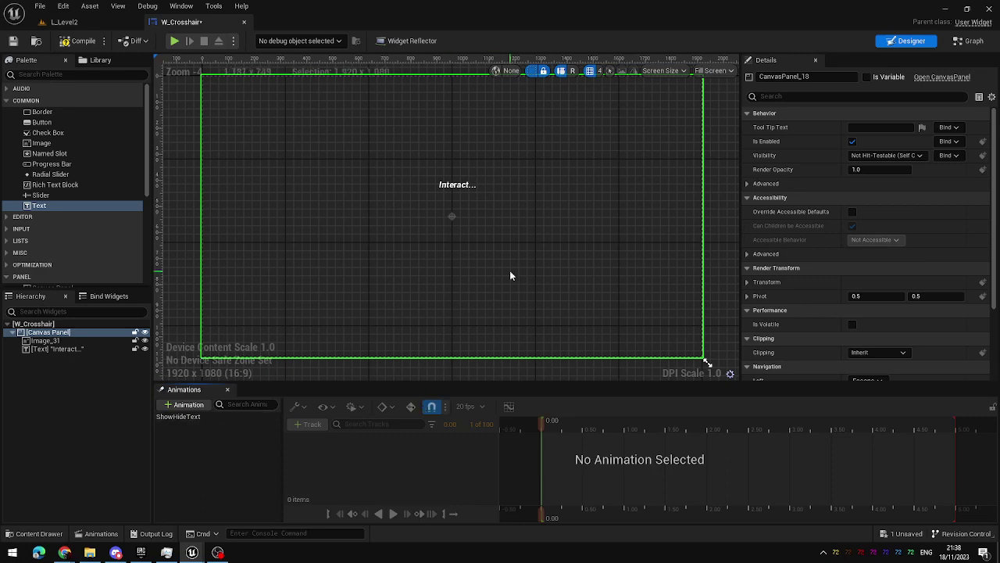
scroll(510, 270, down, 1)
right_drag(500, 250, 506, 241)
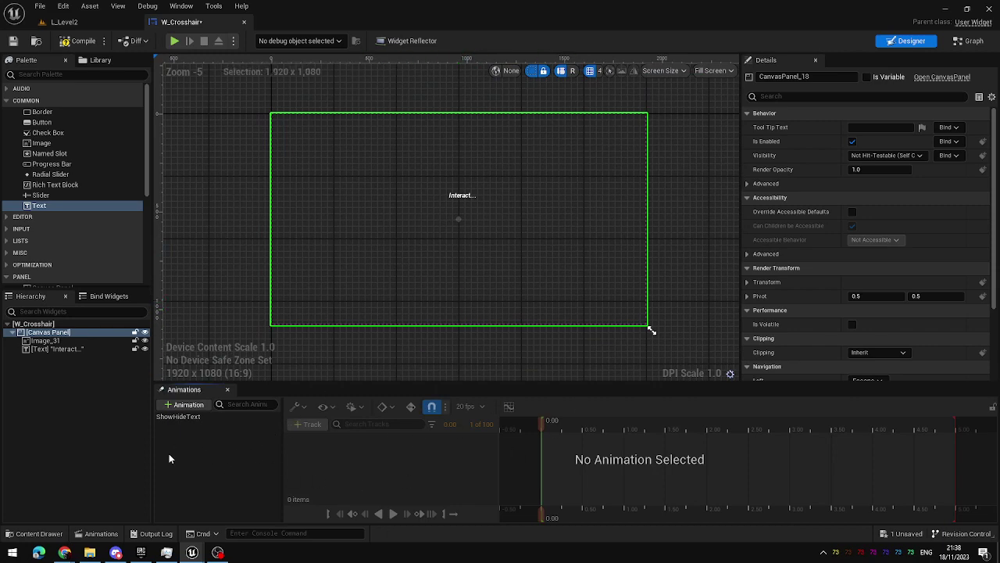
Step: In the ShowHideText animation, set the "Interact..." text's colour alpha to 0 and keyframe Color and Opacity at 0.00
click(177, 418)
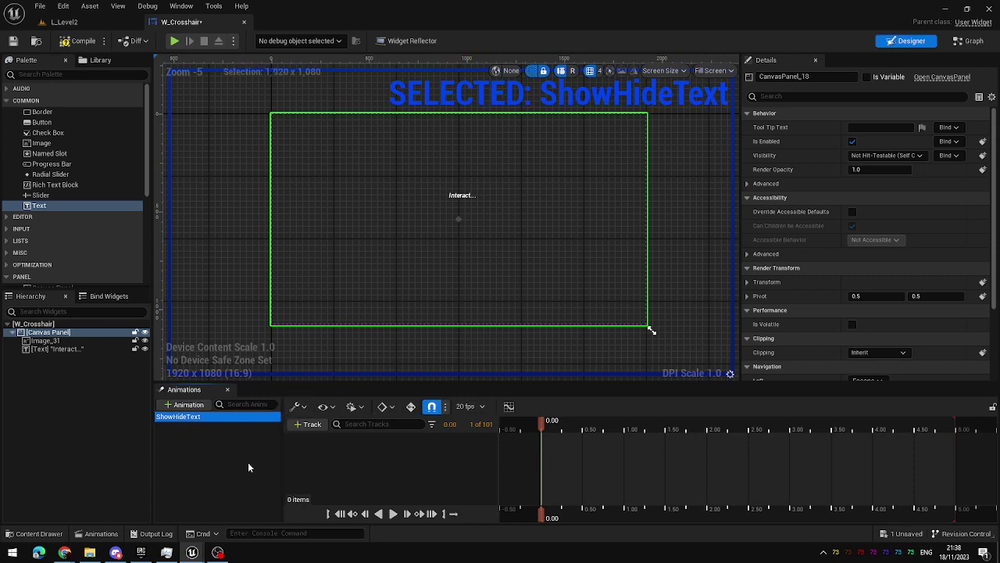
scroll(465, 241, up, 2)
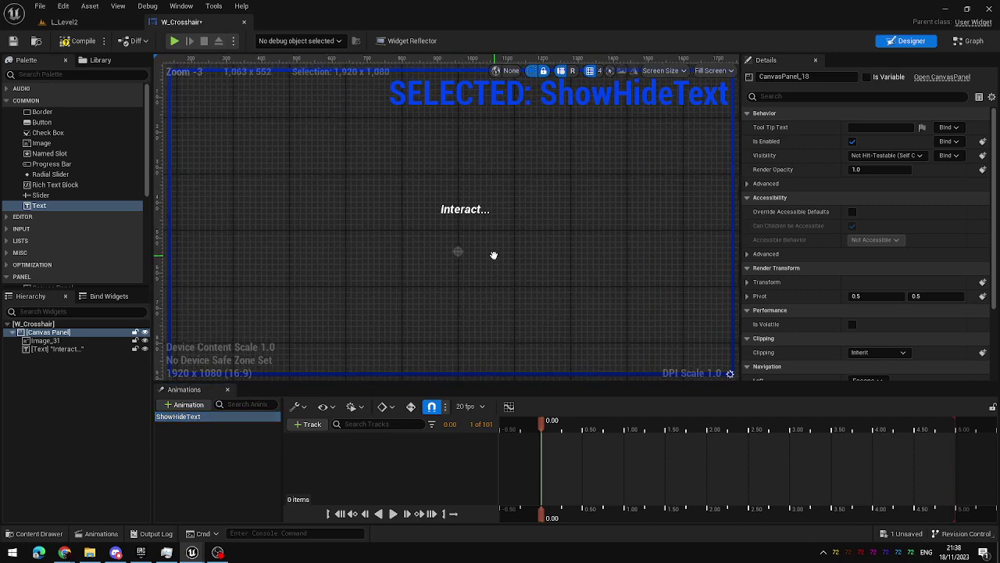
click(461, 213)
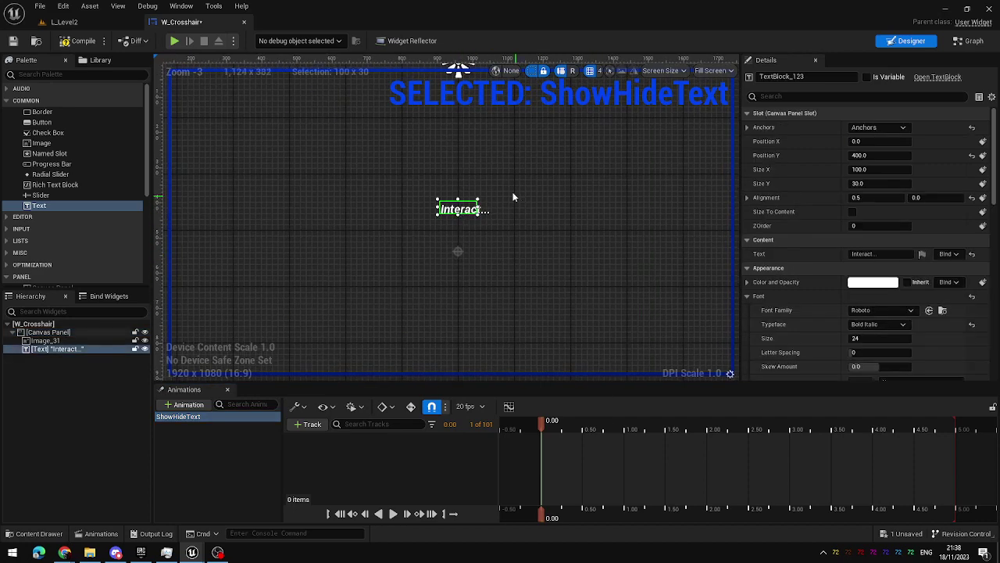
click(748, 283)
scroll(867, 282, down, 1)
click(879, 321)
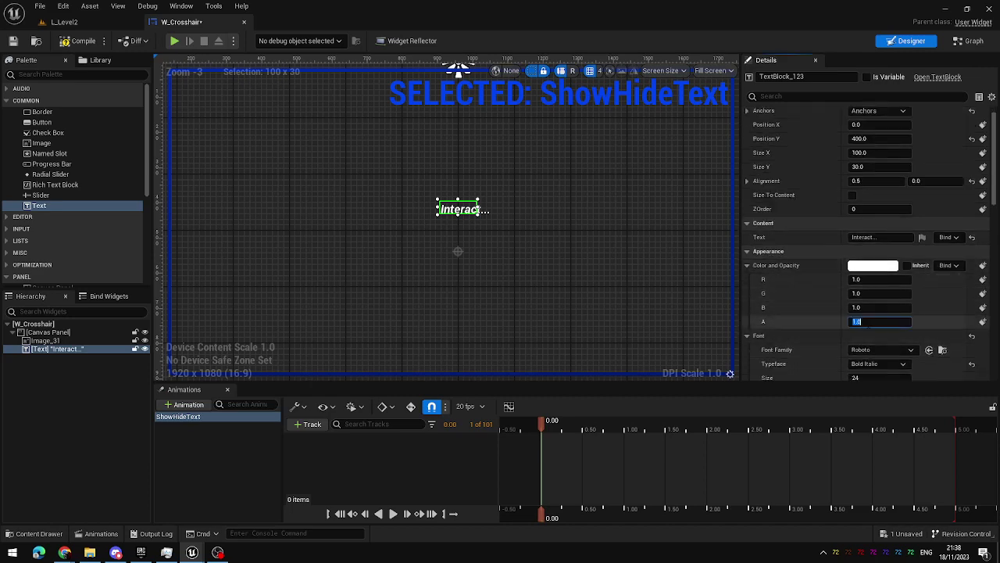
key(Return)
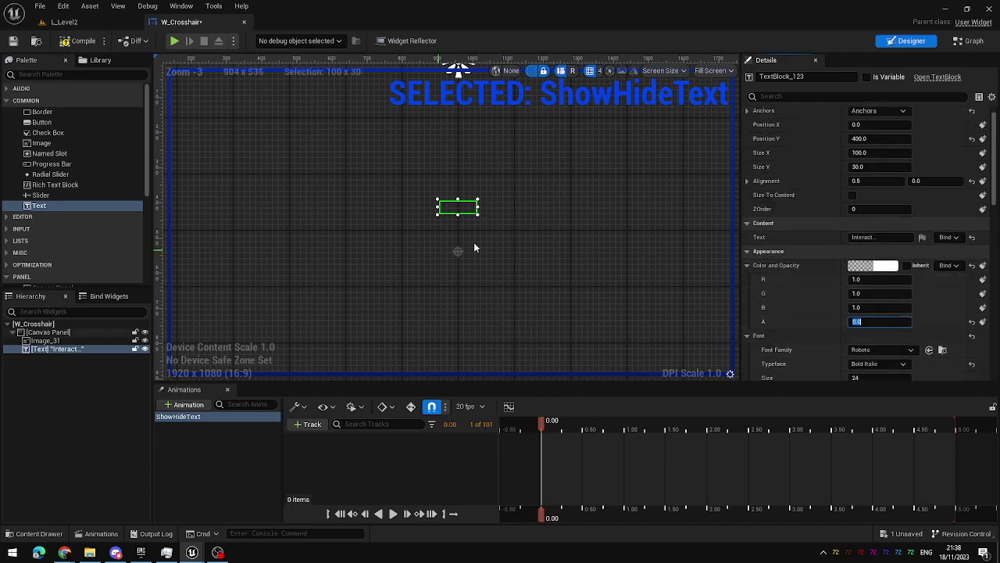
click(984, 322)
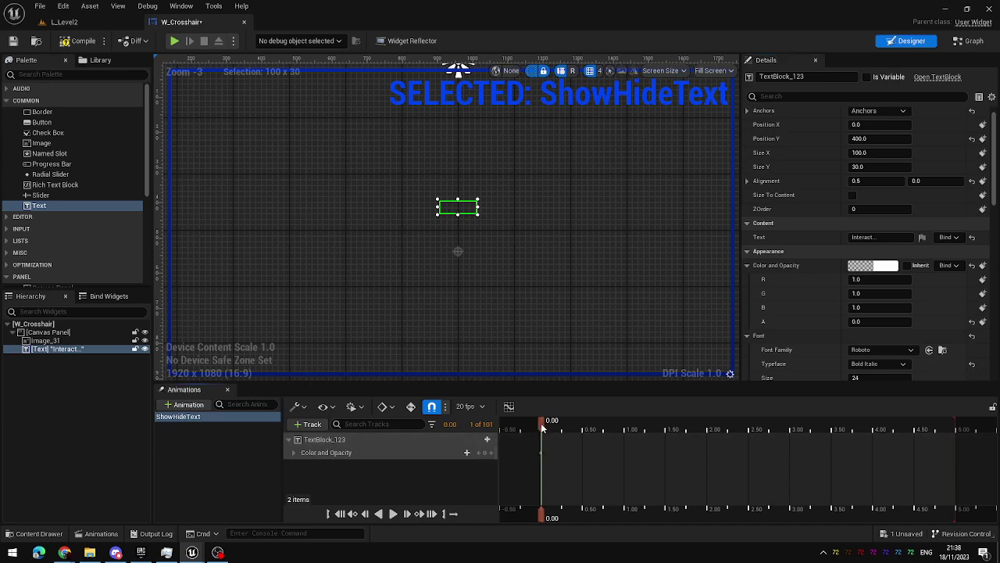
Step: Keyframe the text's Color and Opacity at 1.50 seconds with alpha 1
drag(540, 434, 666, 435)
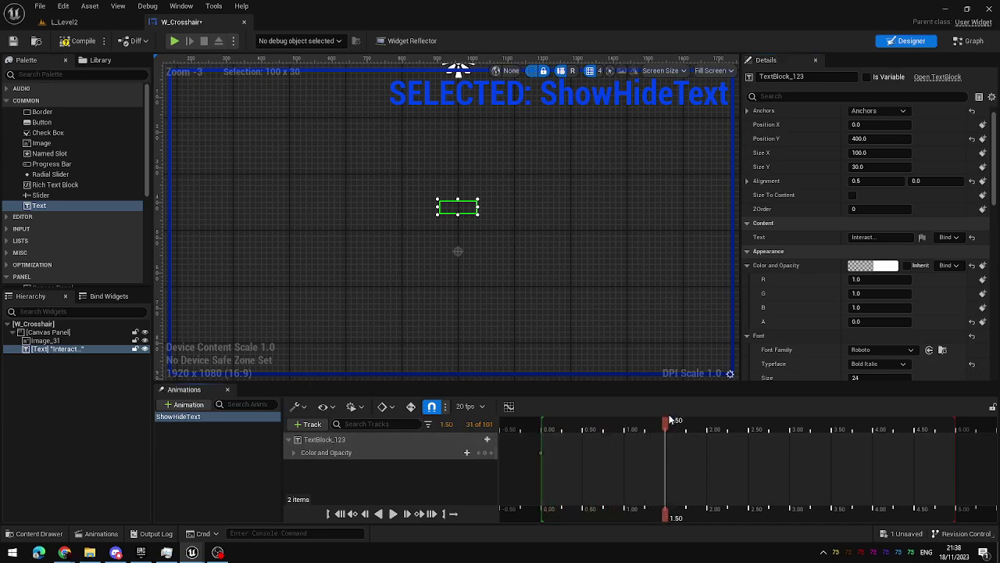
click(871, 321)
text(1)
key(Return)
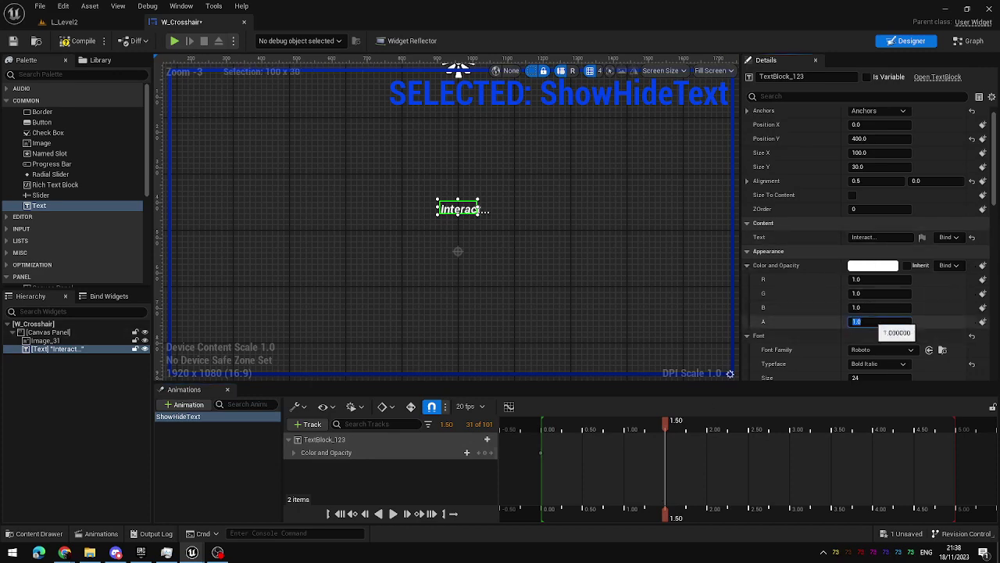
click(983, 325)
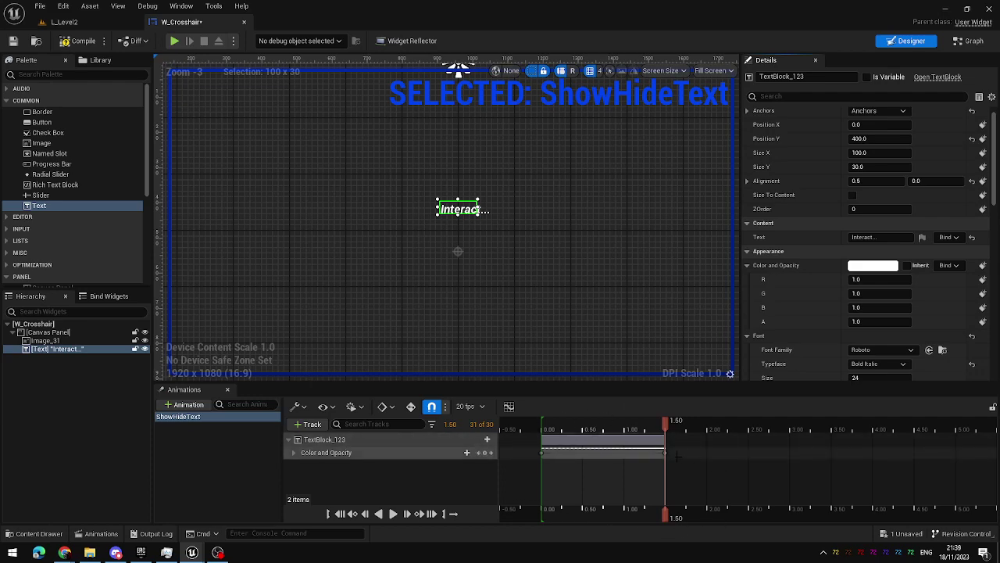
Step: Preview the ShowHideText fade by scrubbing the timeline and playing it forward and in reverse, and deselect the animation
drag(667, 429, 653, 449)
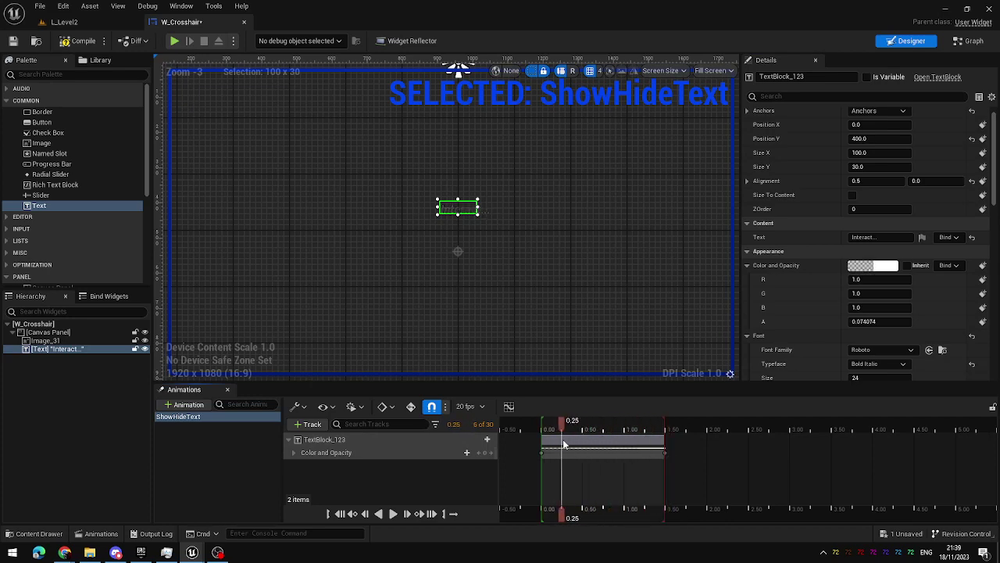
mouse_move(564, 444)
mouse_down()
mouse_move(648, 444)
mouse_move(549, 442)
mouse_move(655, 443)
mouse_move(574, 442)
mouse_up()
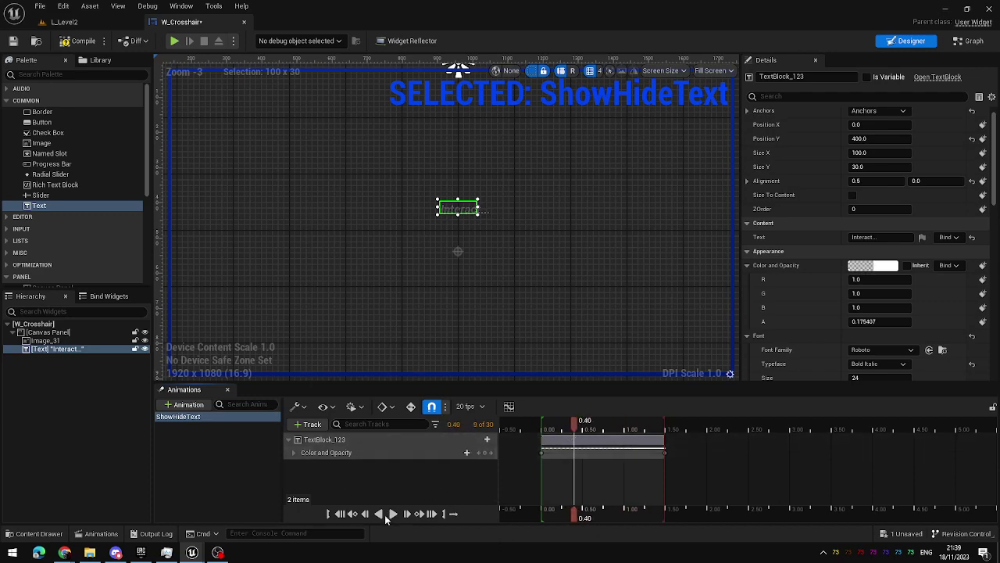
click(392, 514)
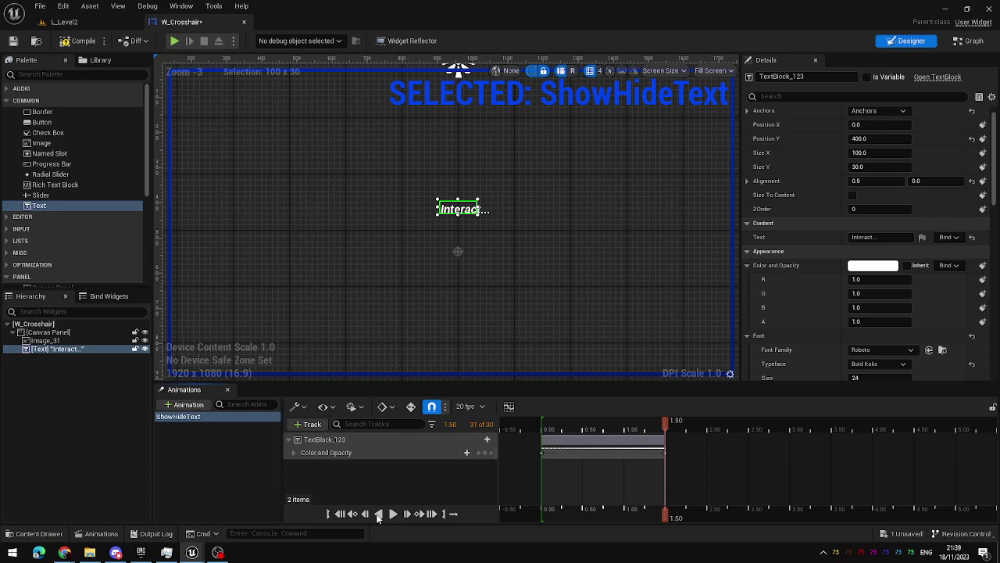
click(378, 514)
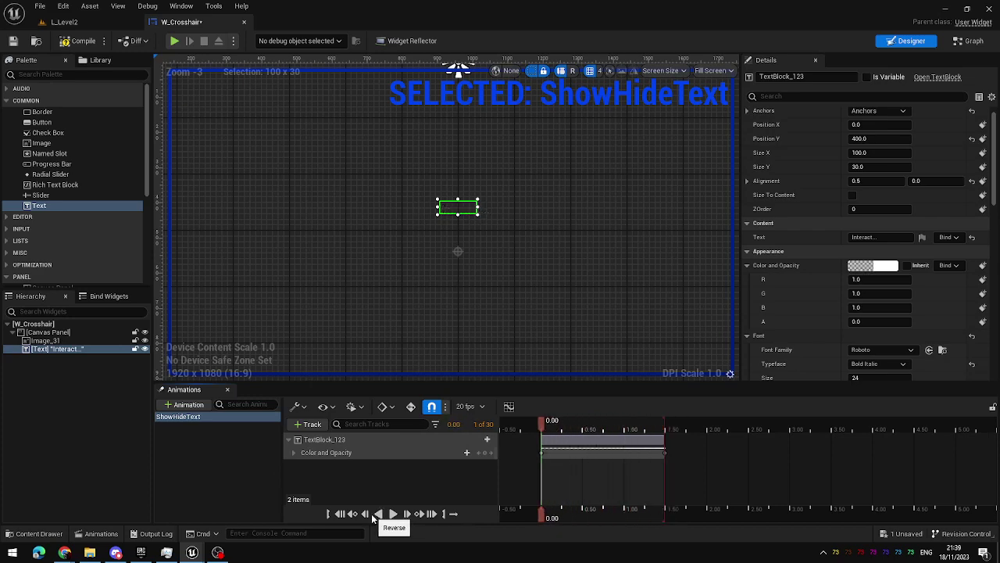
click(392, 514)
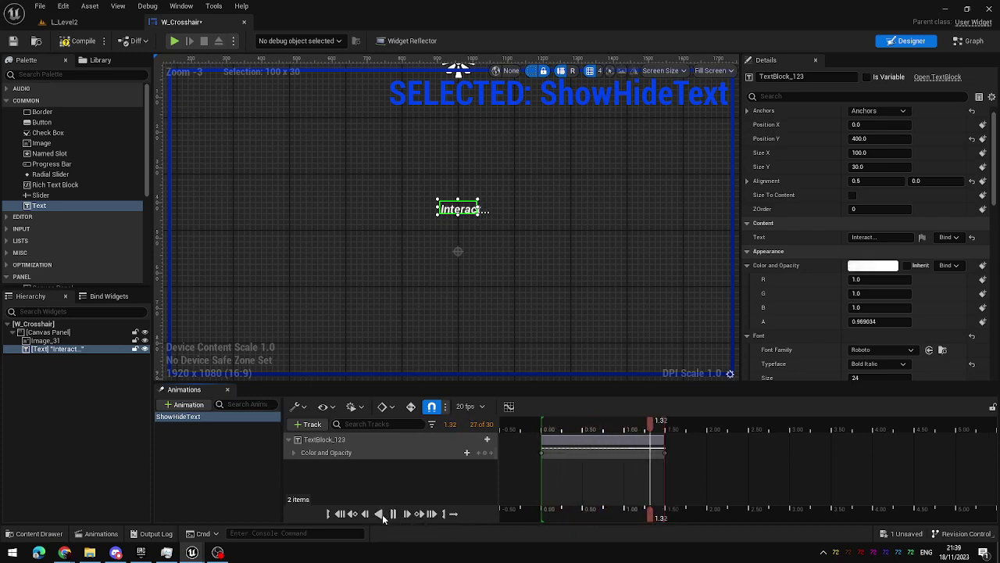
click(378, 514)
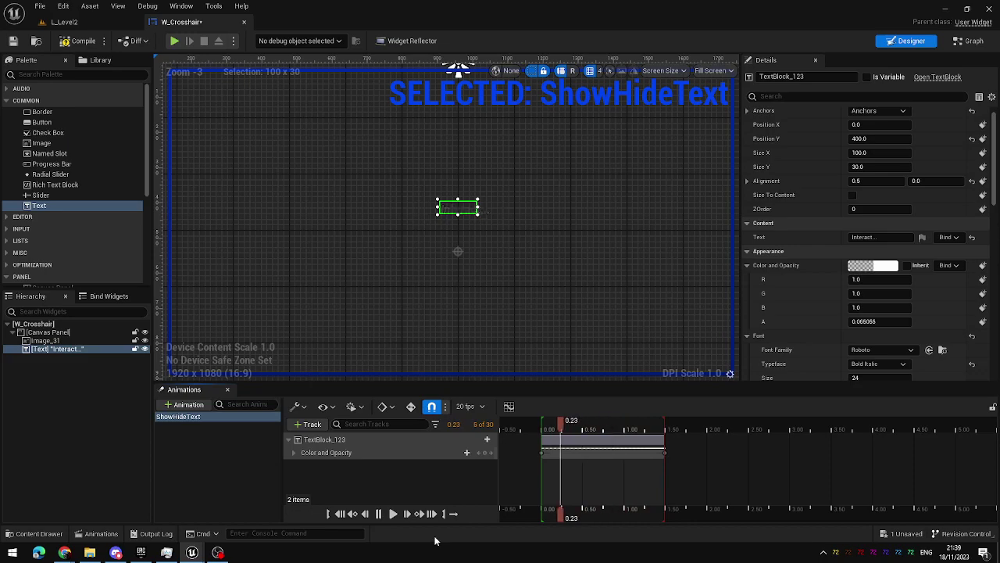
click(238, 490)
click(416, 300)
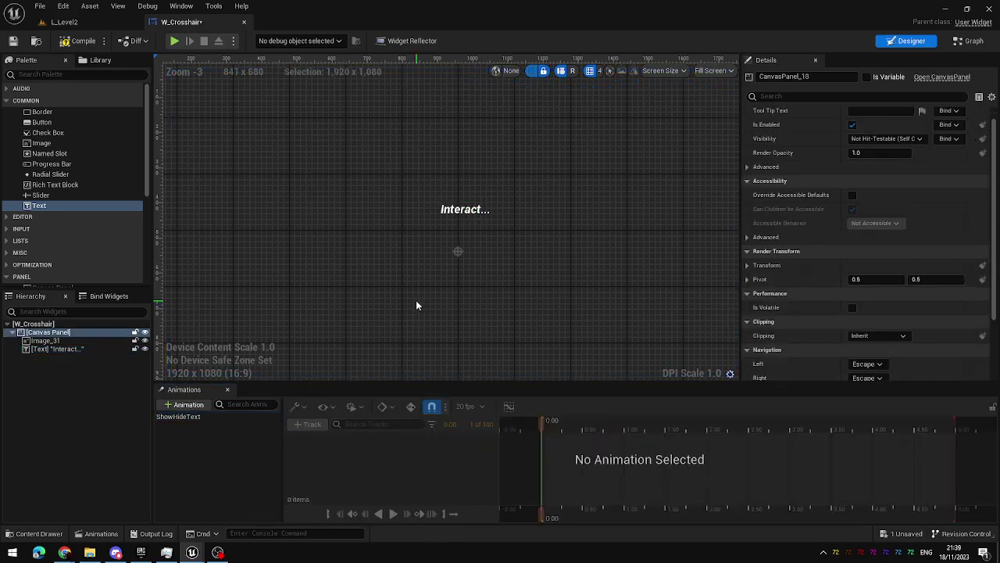
scroll(414, 301, down, 4)
scroll(440, 292, up, 2)
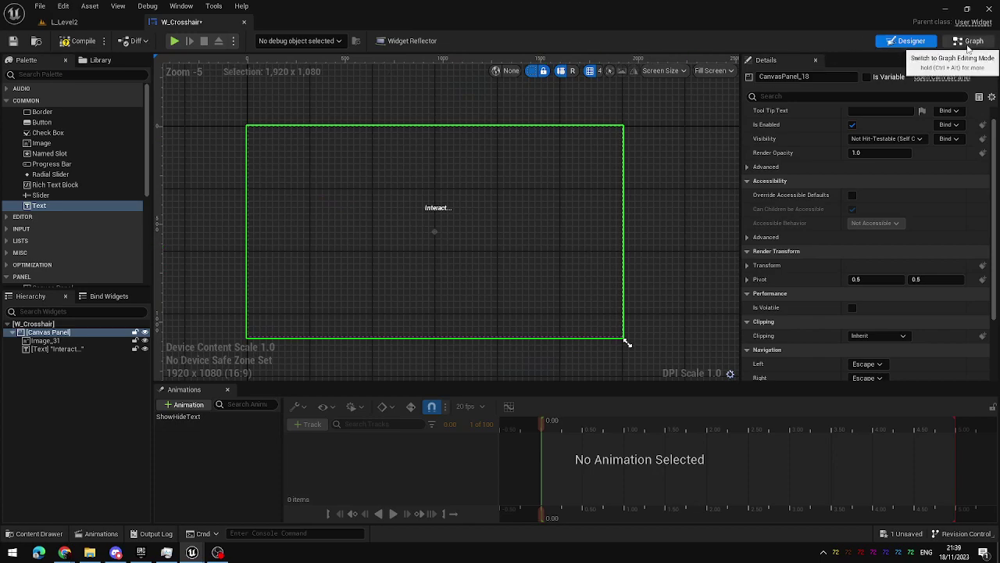
Step: Switch W_Crosshair to graph editing and delete all existing nodes from the Event Graph
click(969, 41)
right_drag(722, 327, 586, 294)
drag(264, 127, 431, 445)
key(Delete)
right_drag(537, 324, 499, 328)
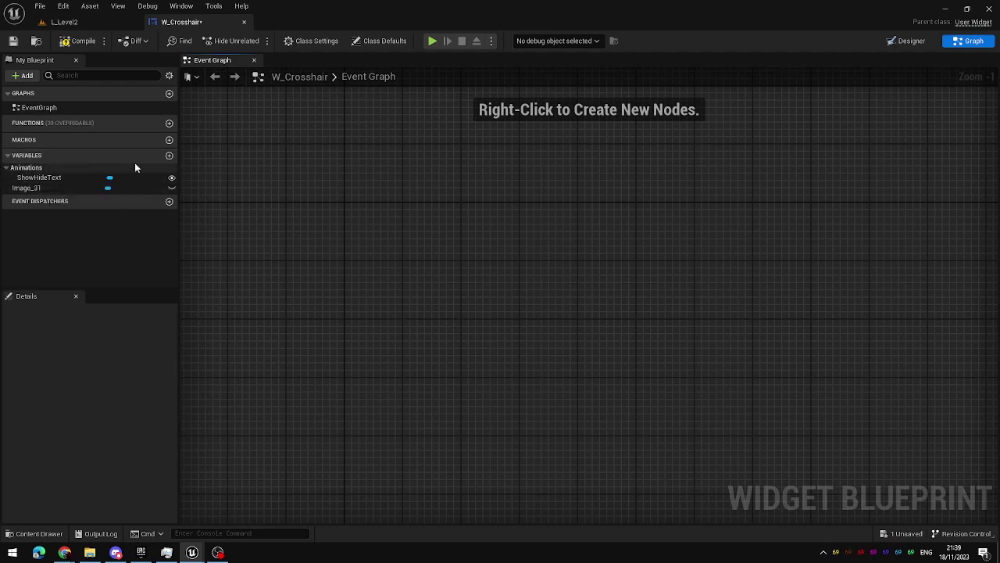
Step: Add a custom event named ShowText to the Event Graph and place it in the upper part of the graph
right_click(388, 224)
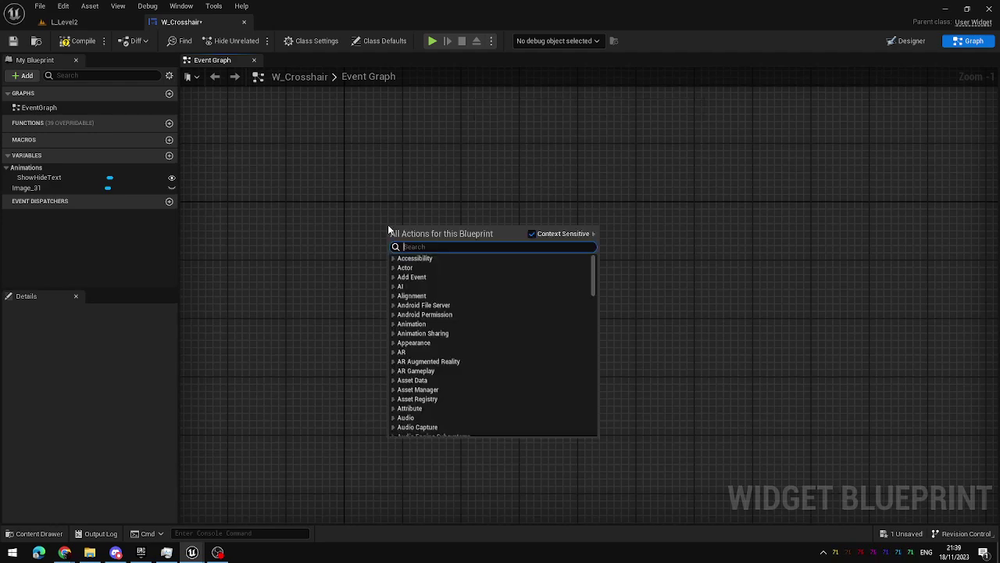
text(custom)
key(Return)
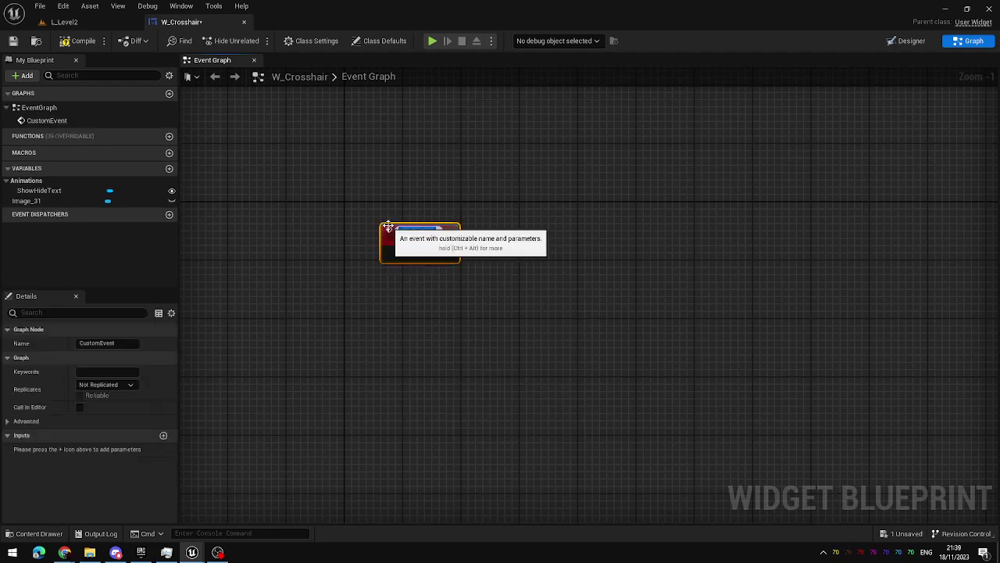
text(Show)
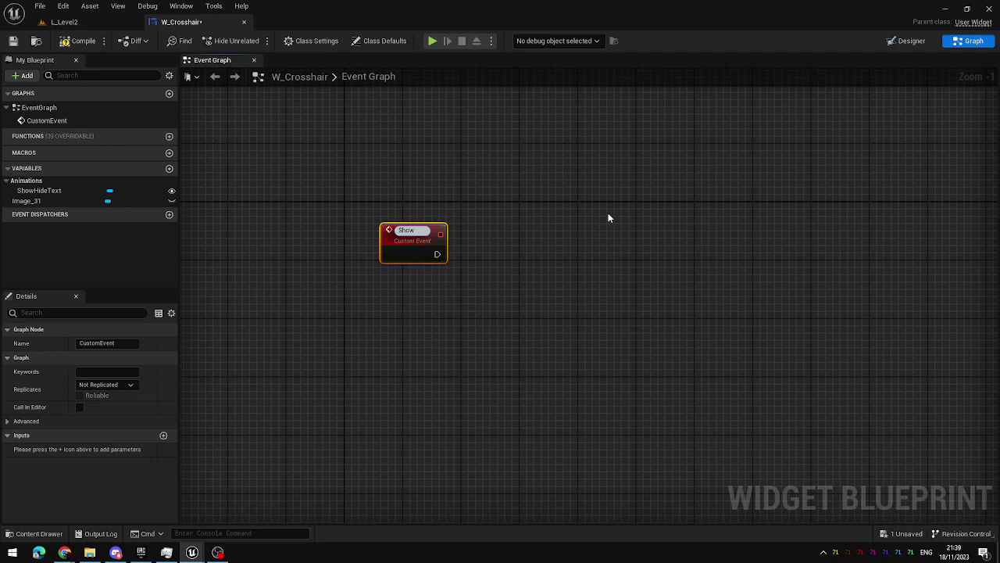
text(Text)
key(Return)
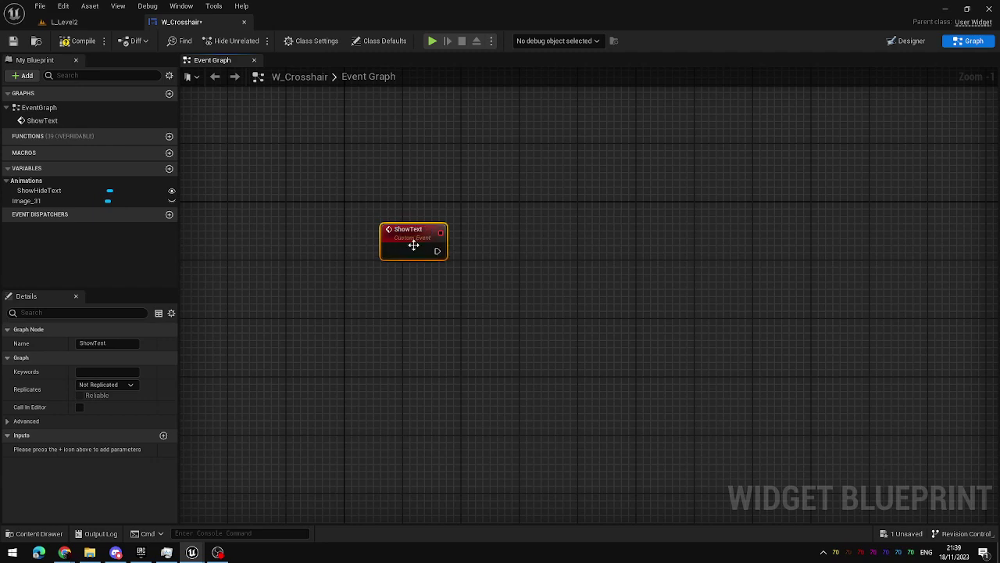
drag(414, 246, 380, 224)
click(442, 349)
Step: Add a second custom event named HideText and align it below the ShowText event
right_click(397, 310)
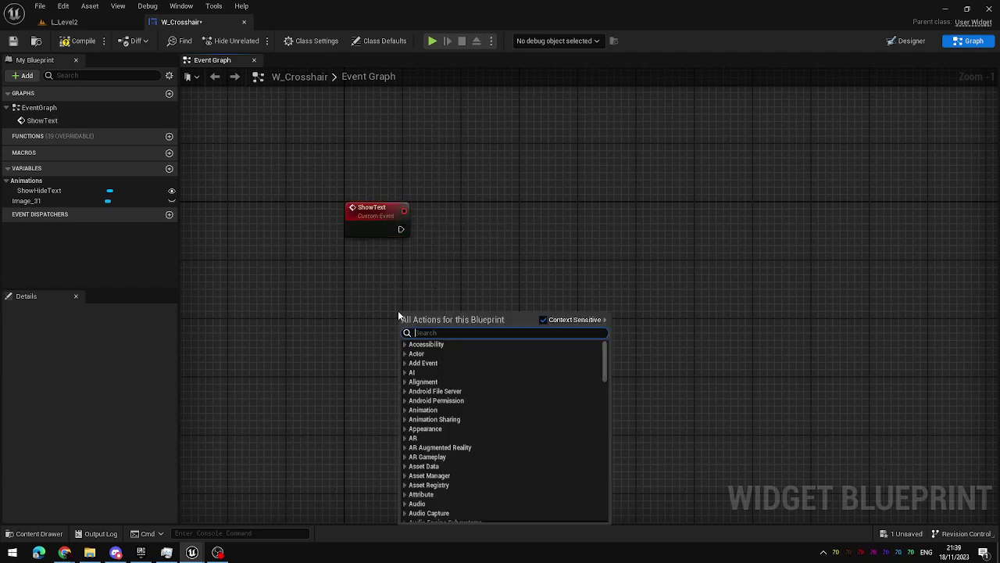
text(custom event)
key(Return)
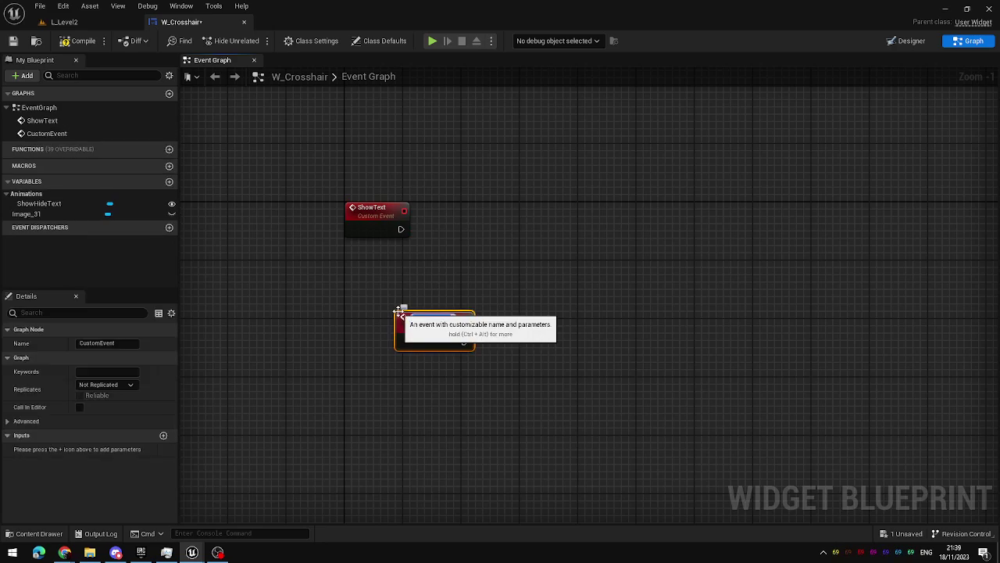
text(HideText)
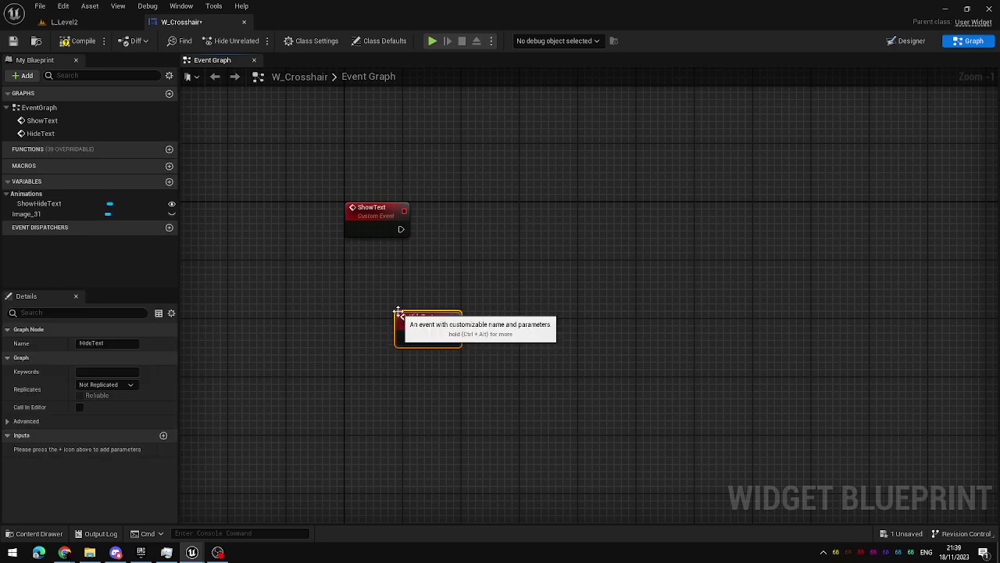
key(Return)
drag(422, 333, 371, 400)
click(480, 355)
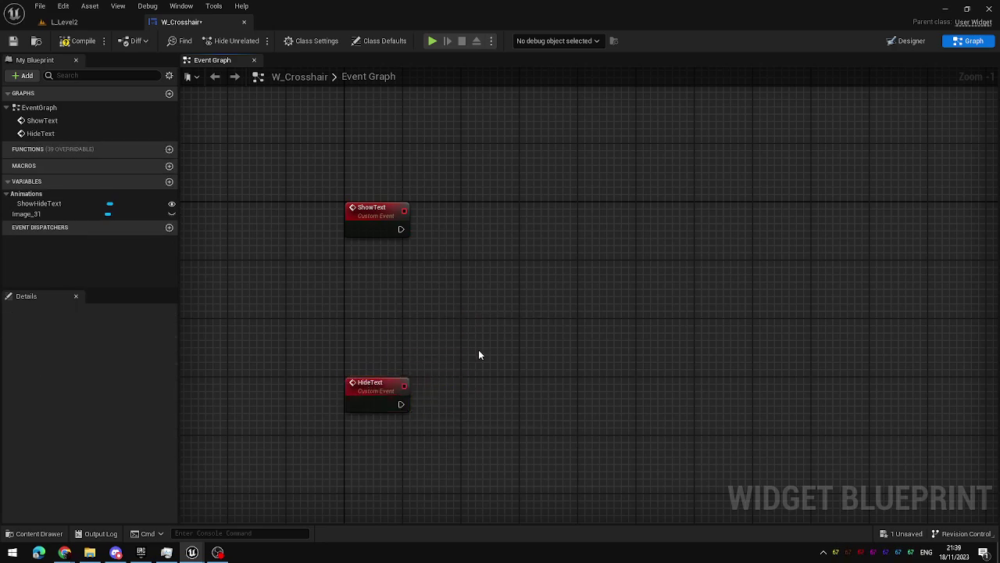
Step: Get a ShowHideText reference, feed it into a new Play Animation node, and run that node from the ShowText event
drag(43, 203, 451, 143)
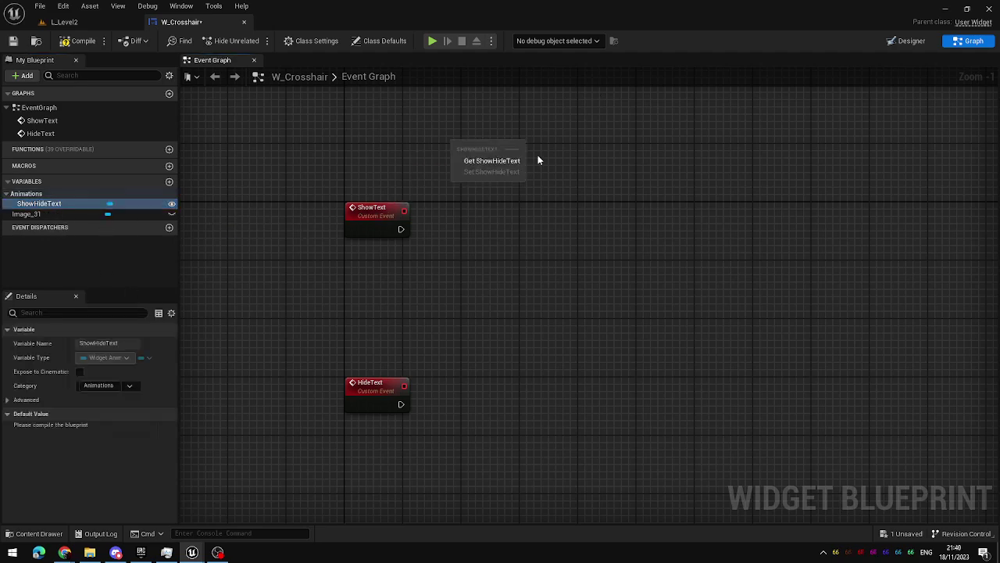
click(492, 160)
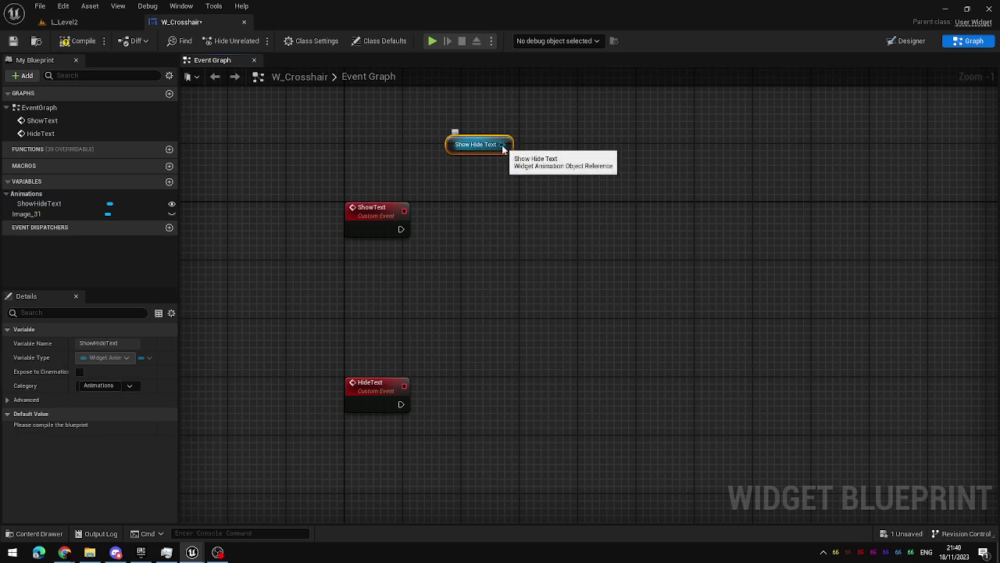
drag(503, 146, 574, 211)
text(play)
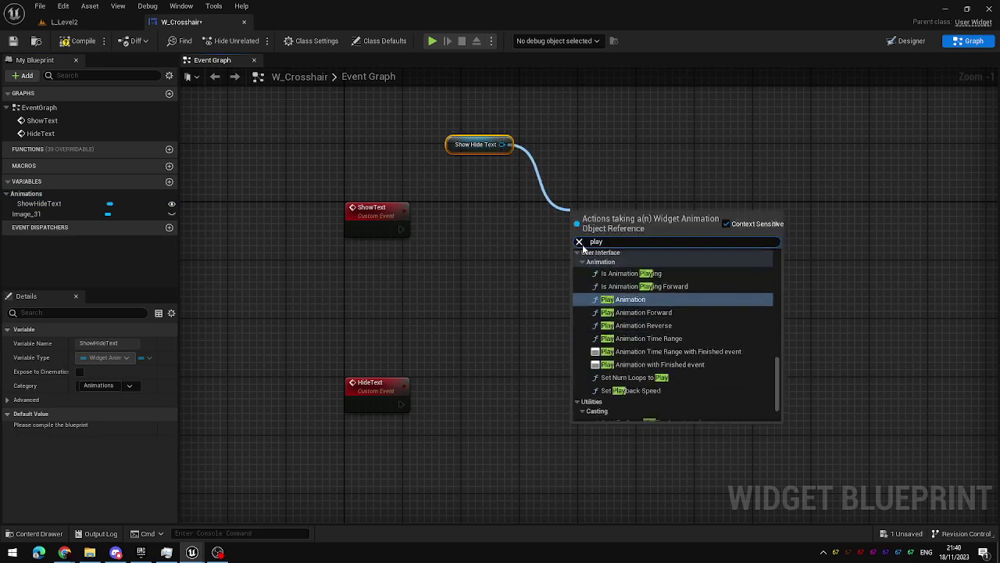
key(Return)
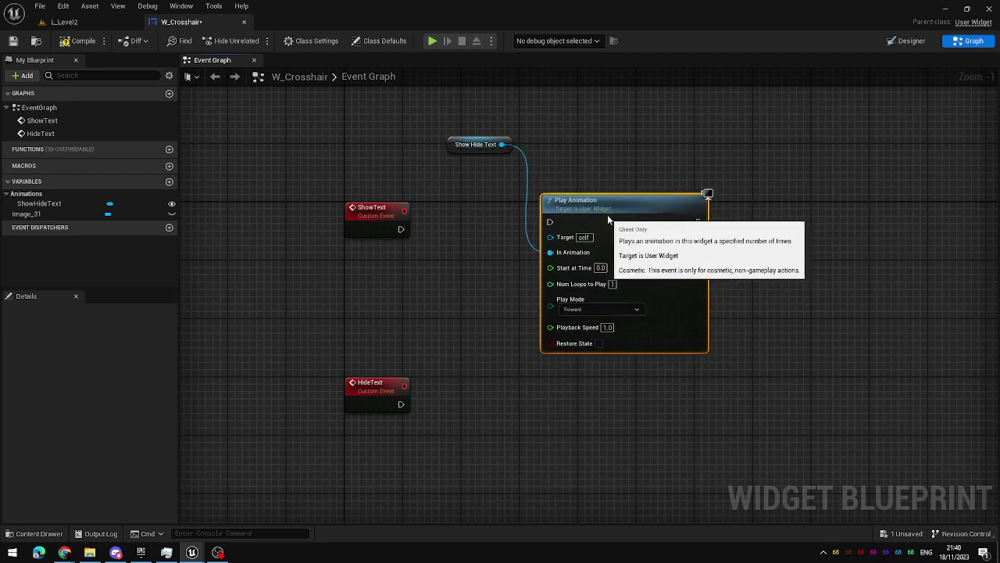
drag(401, 229, 550, 229)
click(494, 273)
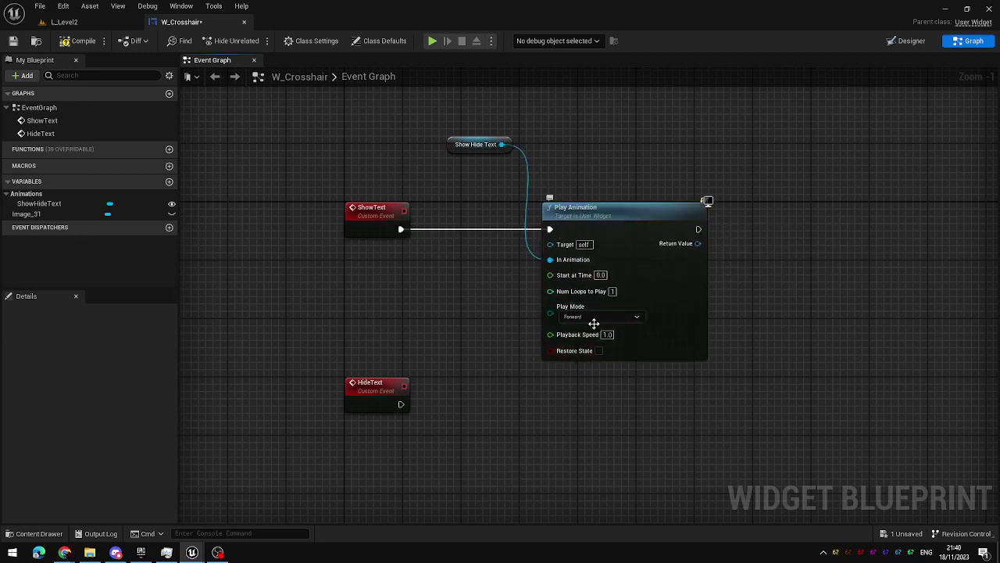
Step: Try the Reverse and Ping Pong play modes on the ShowText Play Animation node and restore Forward
click(632, 317)
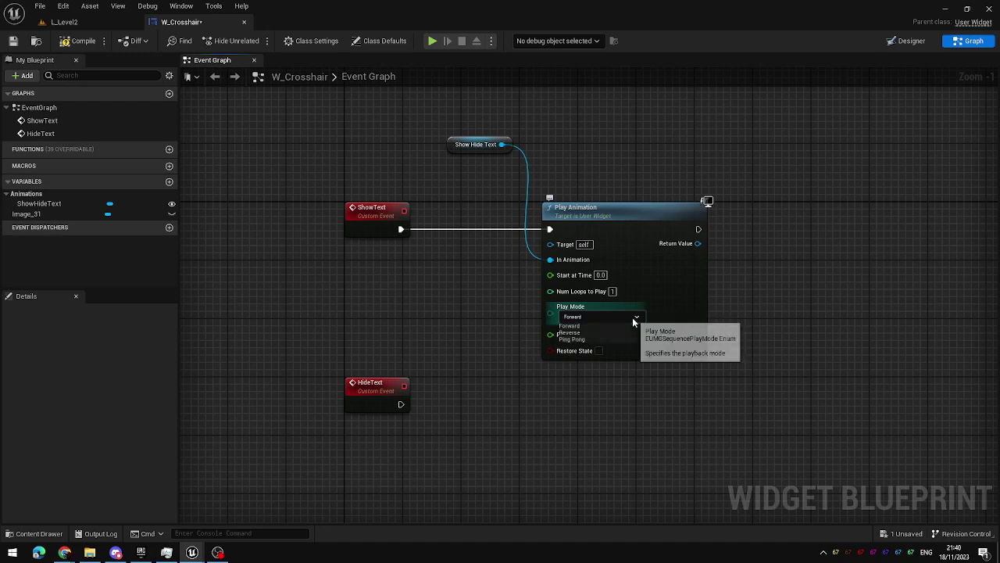
click(589, 332)
click(585, 316)
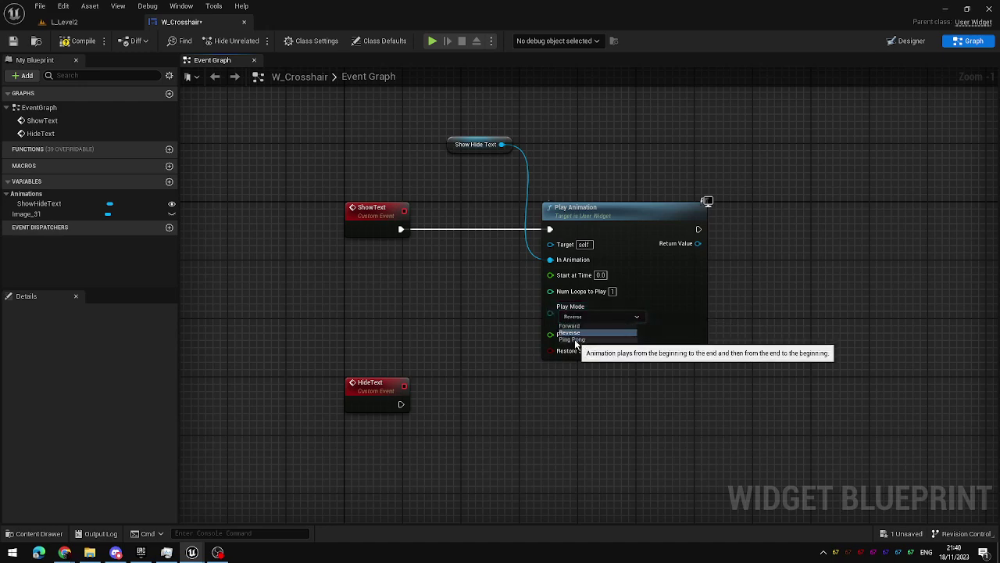
click(576, 340)
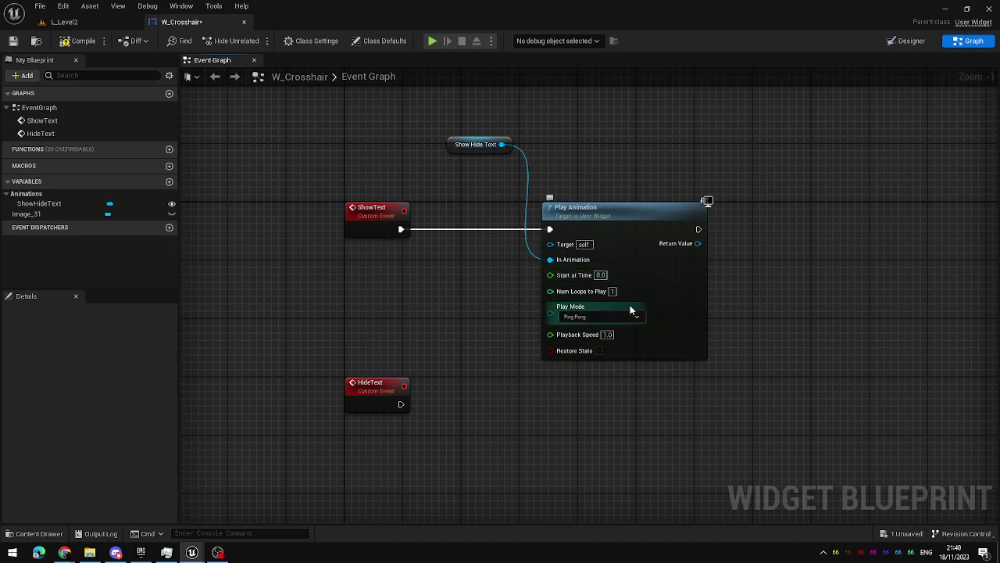
click(600, 317)
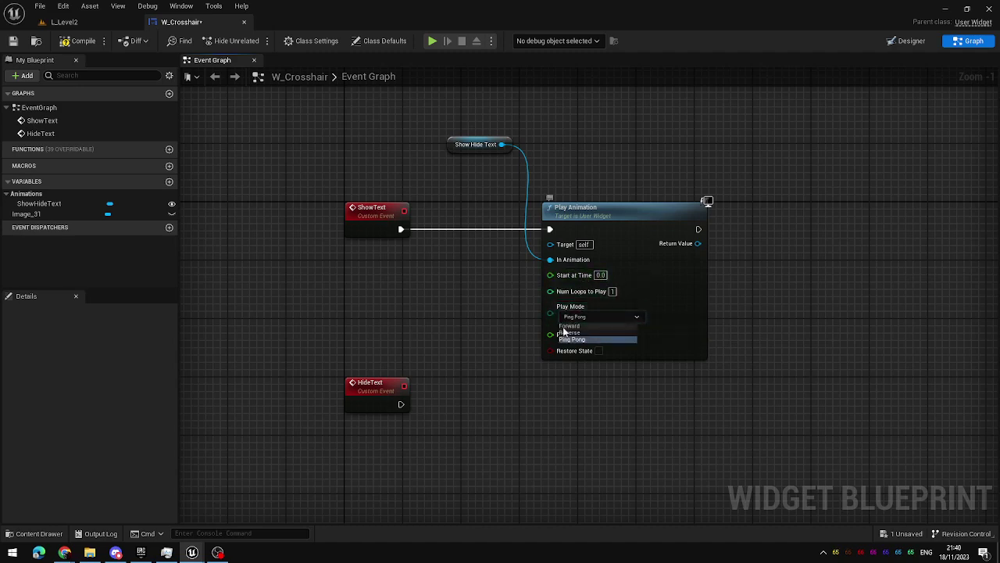
click(594, 327)
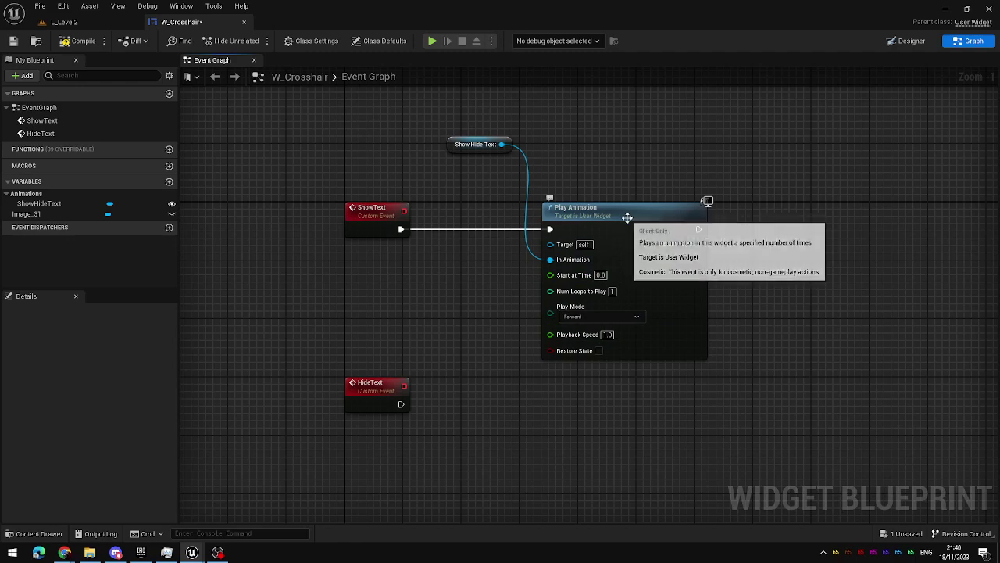
Step: Move the Play Animation node farther from ShowText and lower the HideText event to make room below
drag(623, 214, 672, 214)
right_drag(541, 408, 528, 269)
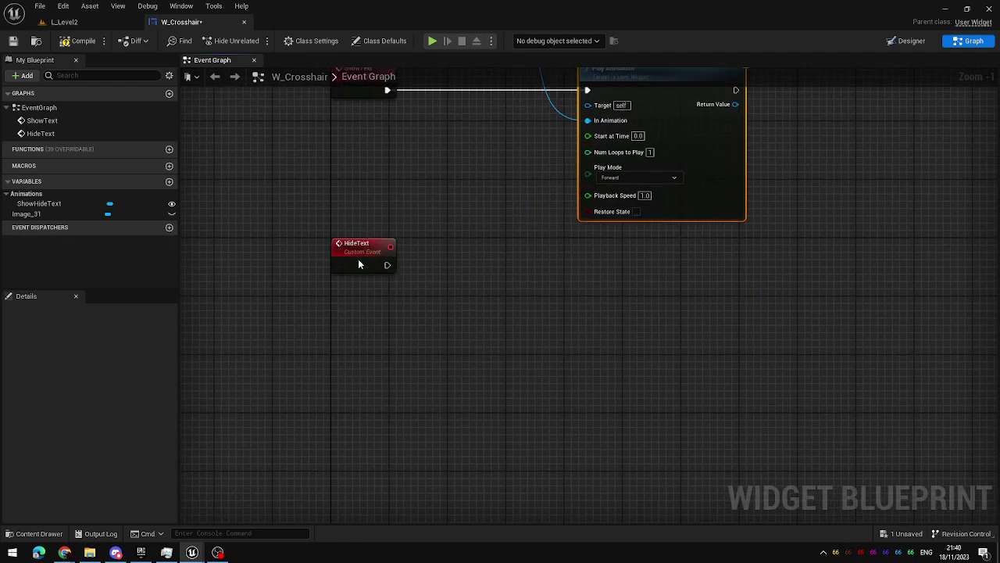
drag(358, 259, 361, 323)
scroll(422, 268, down, 2)
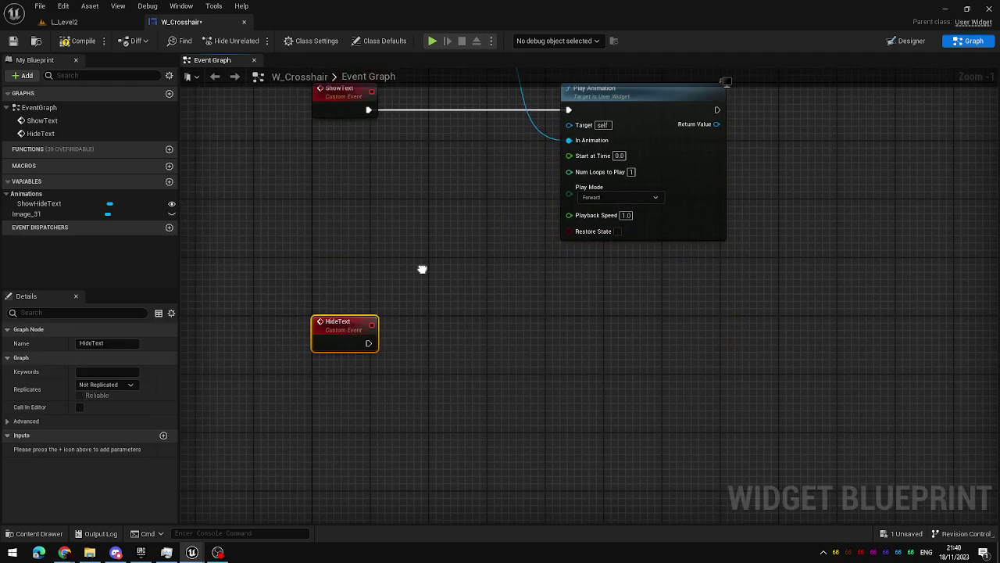
Step: Duplicate the Show Hide Text reference and Play Animation nodes beside HideText and run the copy from the HideText event
drag(626, 107, 407, 234)
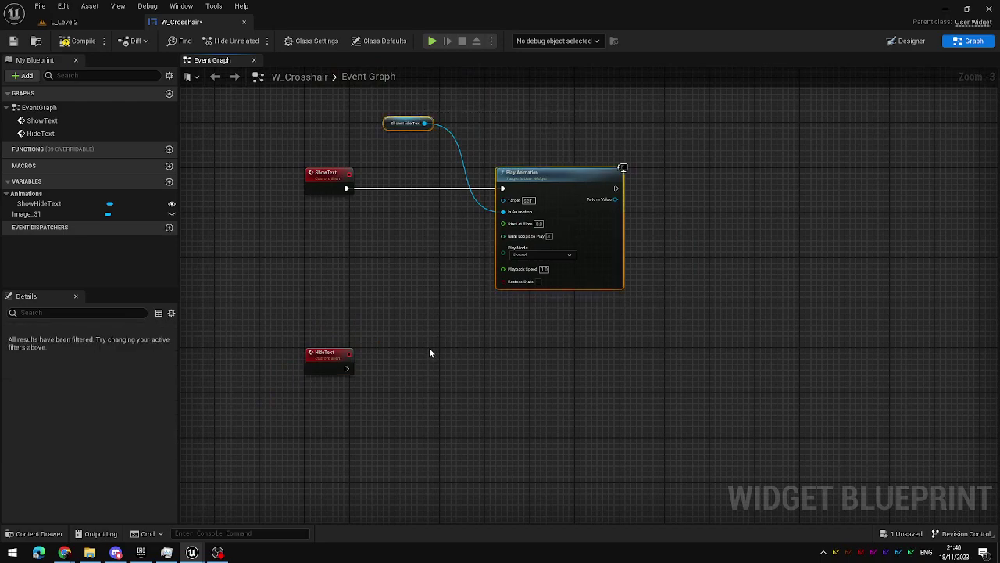
key(ctrl+c)
key(ctrl+v)
right_drag(430, 353, 427, 274)
drag(351, 289, 492, 314)
drag(520, 297, 502, 275)
Step: Set the play mode of the HideText Play Animation node to Reverse
scroll(526, 348, up, 2)
click(490, 360)
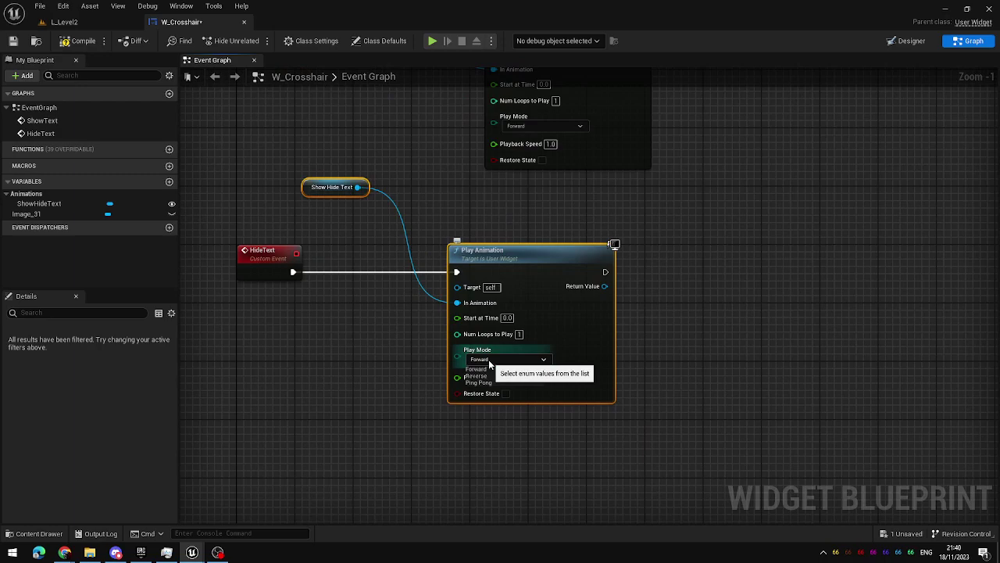
click(476, 376)
click(416, 367)
right_drag(464, 208, 502, 247)
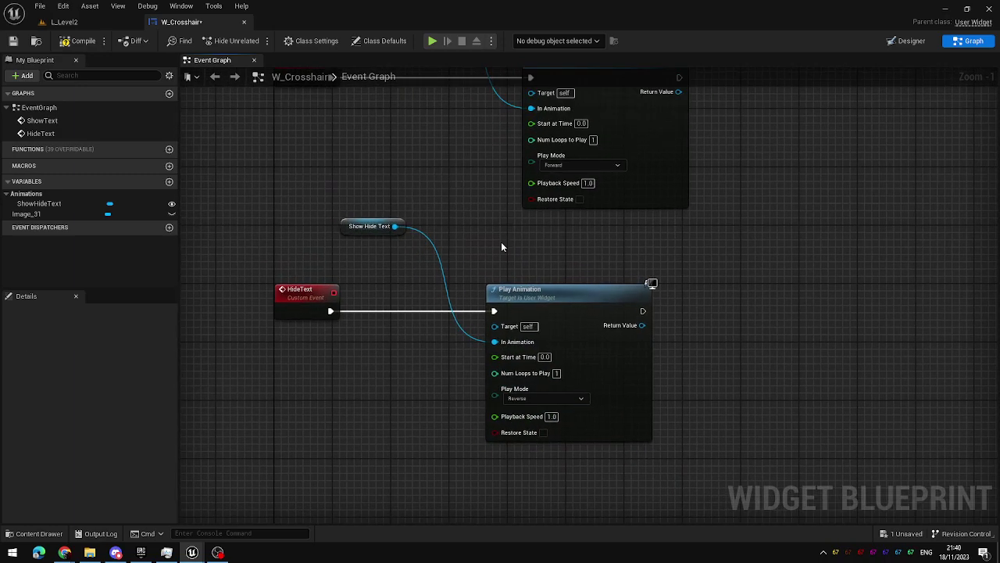
Step: Tuck both Show Hide Text reference nodes under the execution wires, close to their Play Animation inputs
scroll(502, 247, down, 1)
right_drag(458, 195, 458, 261)
drag(245, 92, 719, 419)
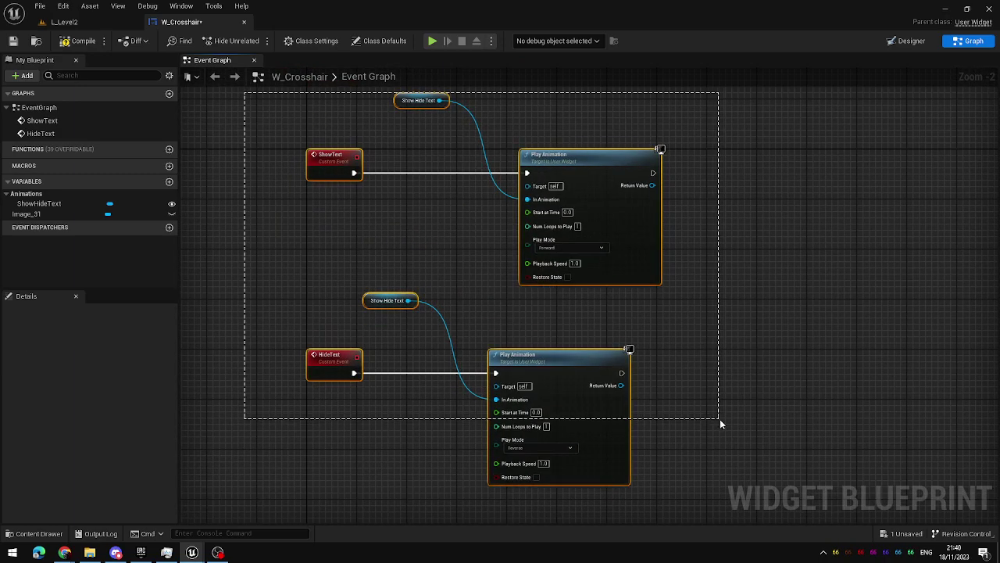
click(518, 315)
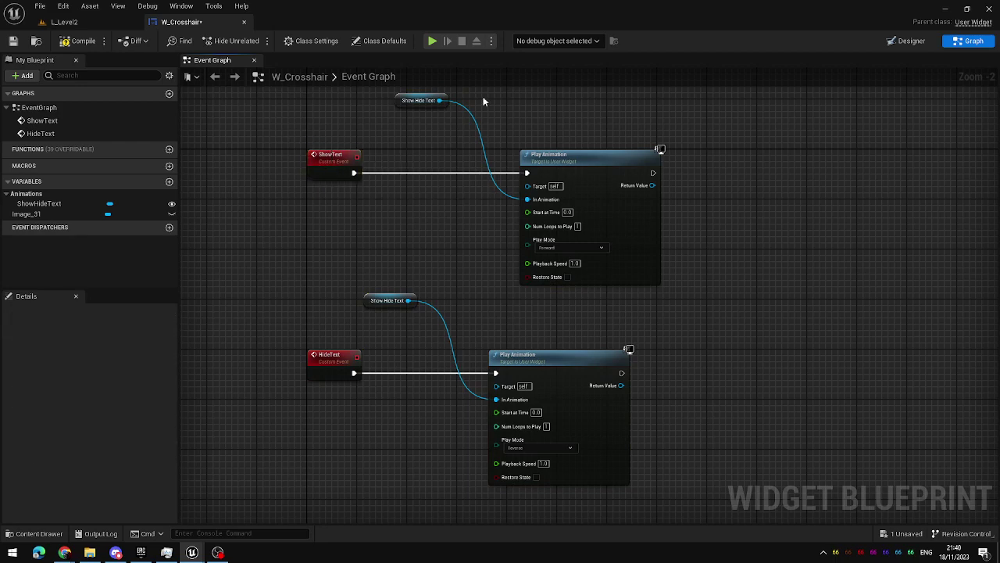
drag(297, 334, 313, 353)
click(449, 281)
drag(369, 303, 414, 404)
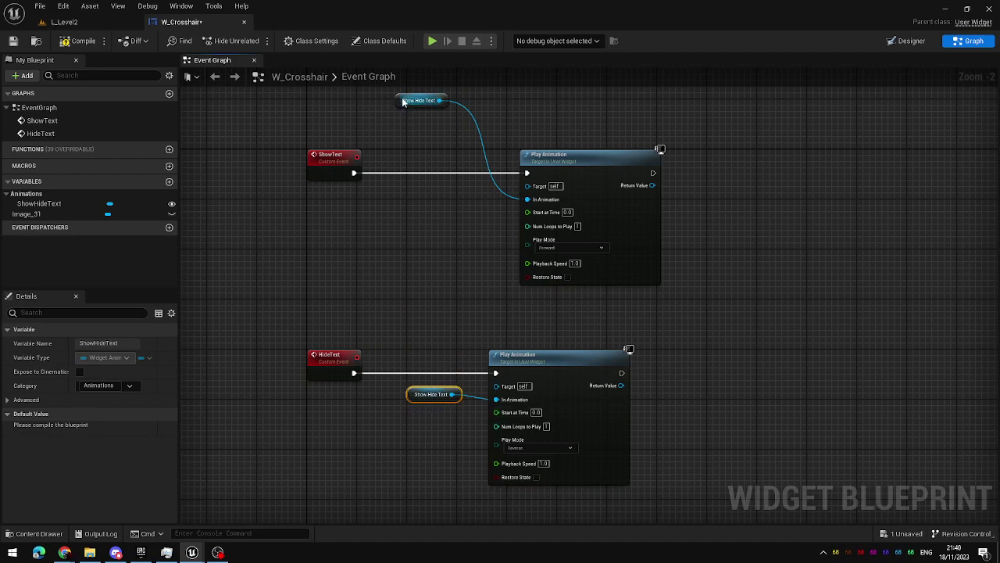
drag(402, 101, 451, 195)
click(394, 210)
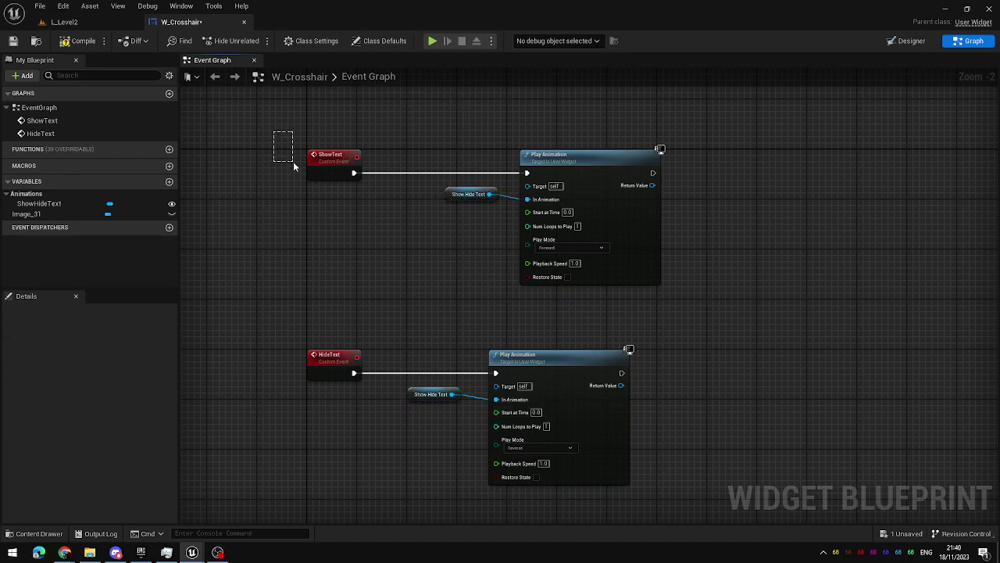
Step: Shift both Play Animation nodes and their references away from the events, aligning the two Play Animation nodes vertically
drag(284, 105, 282, 129)
drag(589, 138, 484, 203)
key(Right)
key(Right)
key(Right)
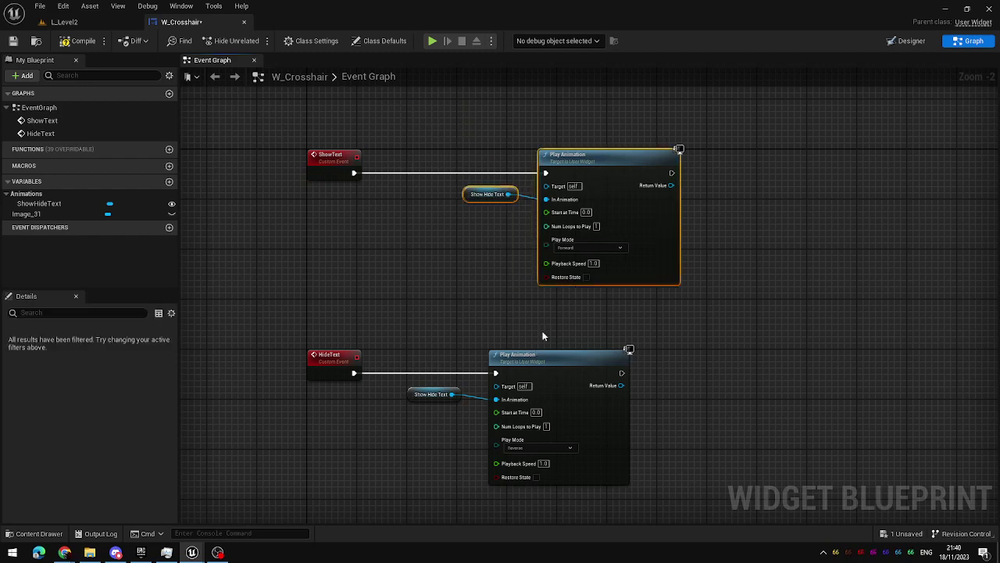
drag(553, 315, 436, 426)
key(Right)
drag(585, 349, 630, 350)
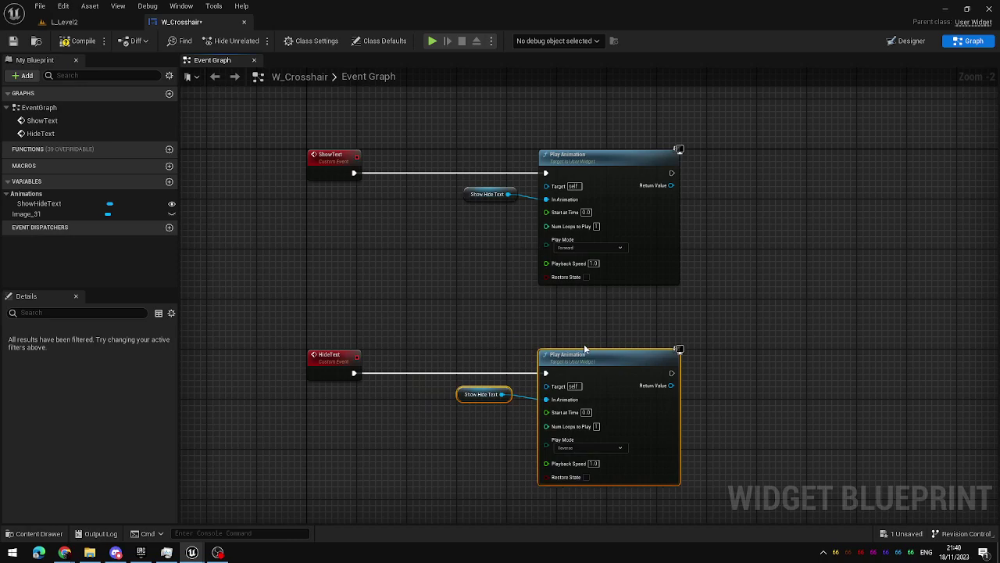
click(498, 317)
scroll(490, 279, up, 2)
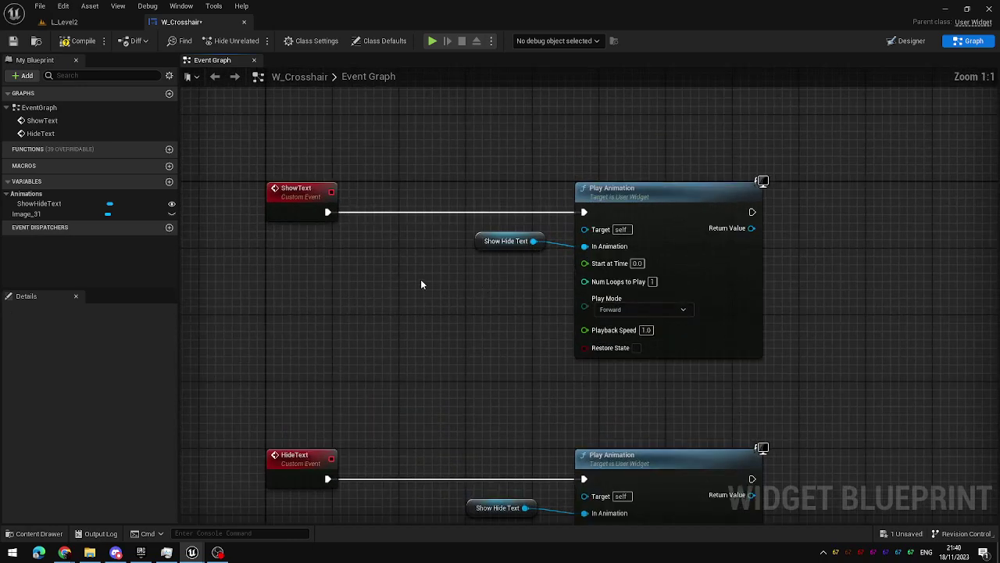
Step: Create a Boolean variable named Visible? and set its default value to true
click(169, 181)
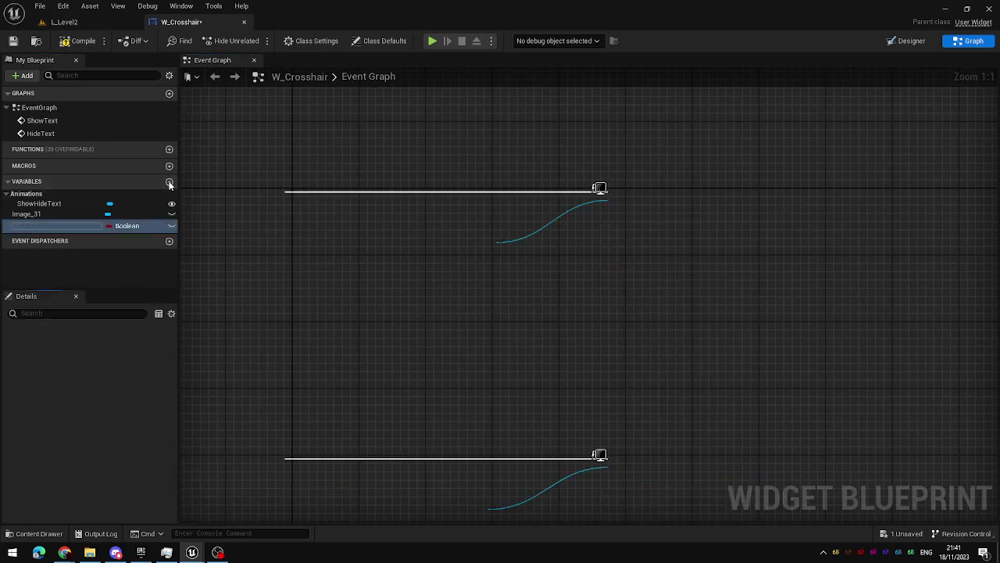
text(Visible)
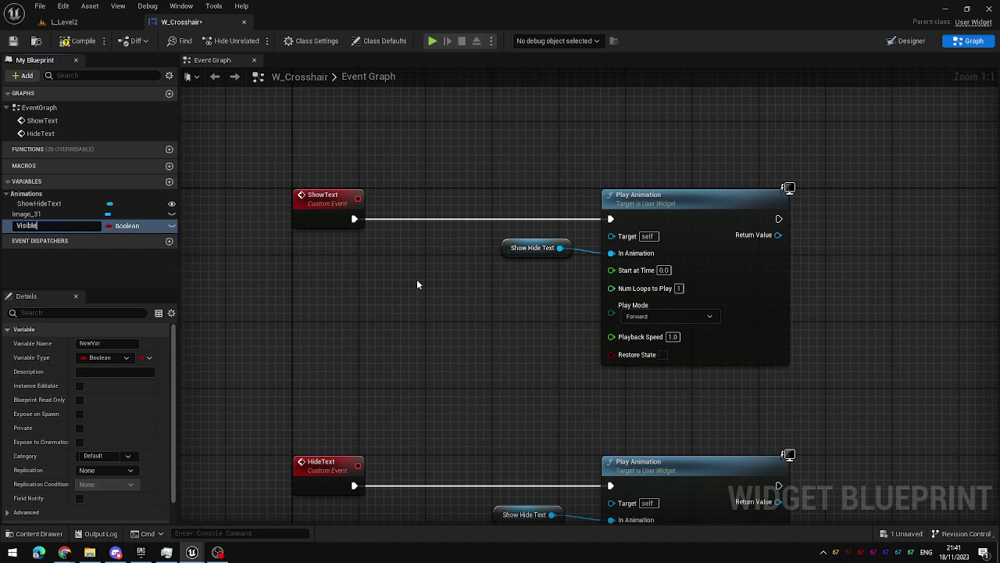
text(?)
key(Return)
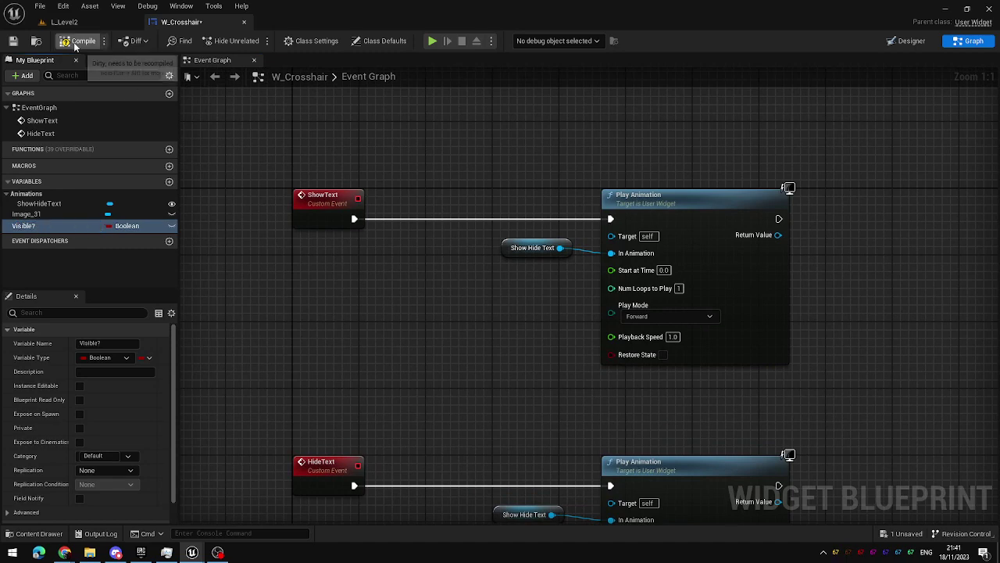
scroll(74, 440, down, 1)
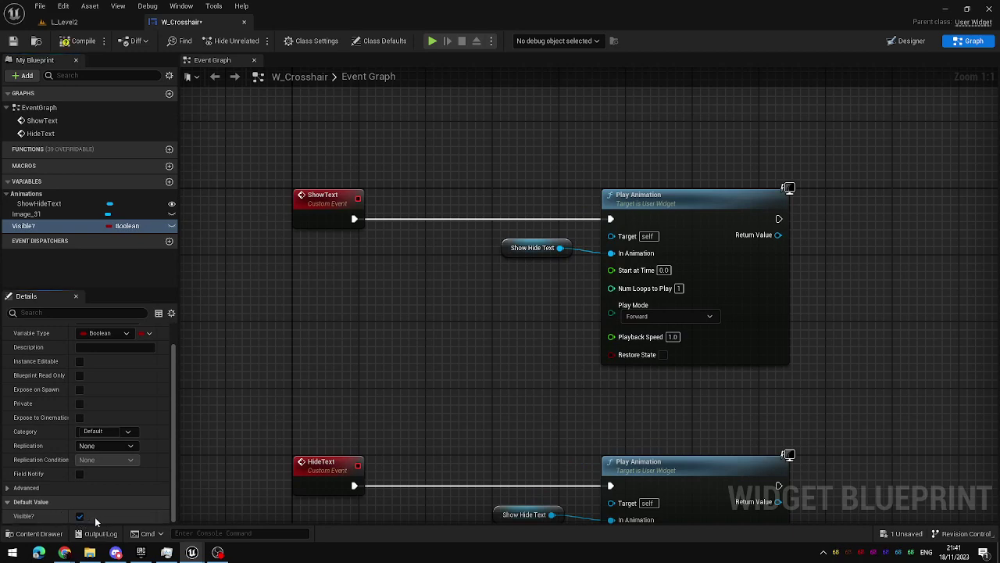
click(909, 40)
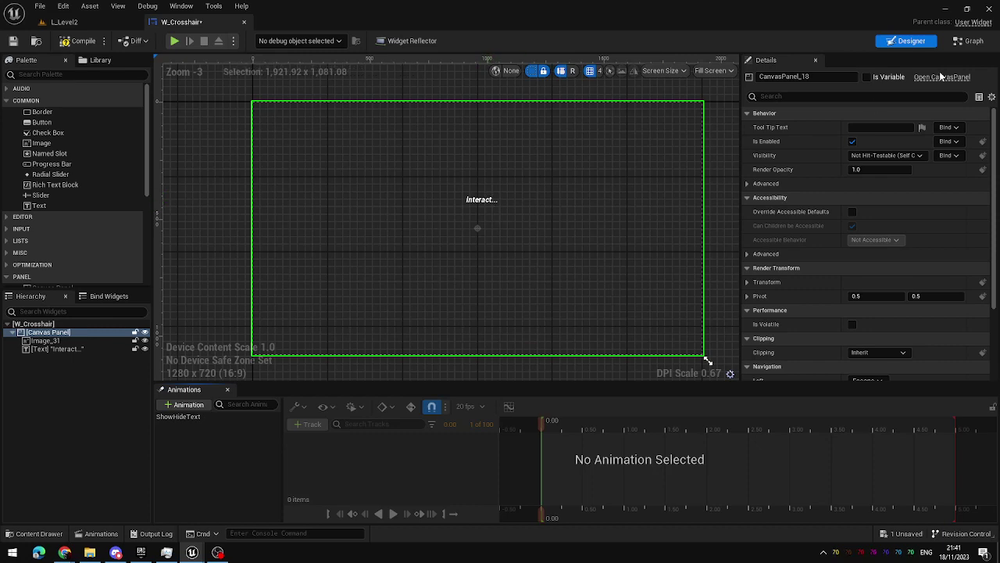
click(970, 41)
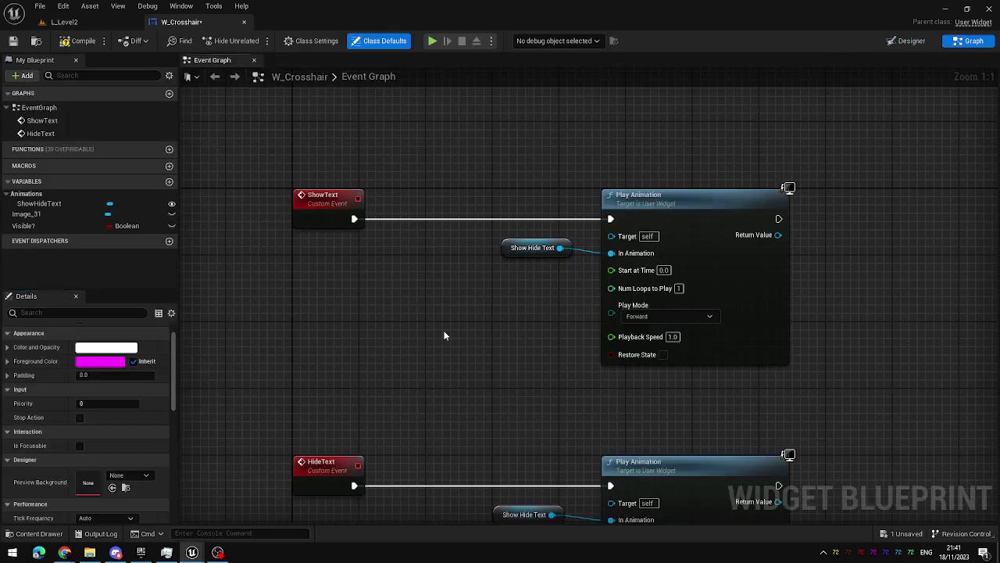
drag(268, 127, 323, 233)
click(360, 307)
Step: Place a getter for Visible? below the ShowText event's wire and add a Branch node above it
drag(22, 226, 394, 315)
click(384, 309)
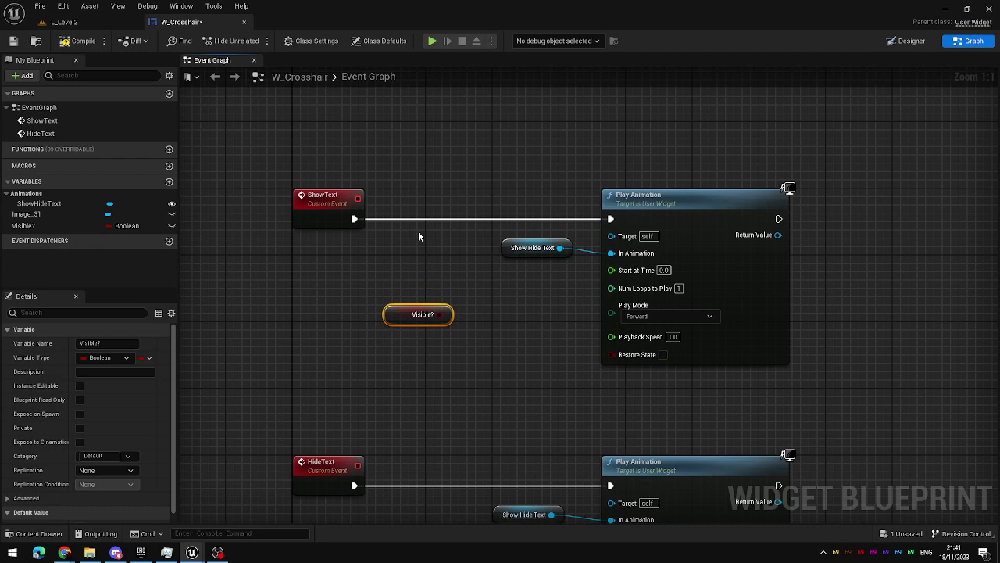
click(426, 256)
click(398, 245)
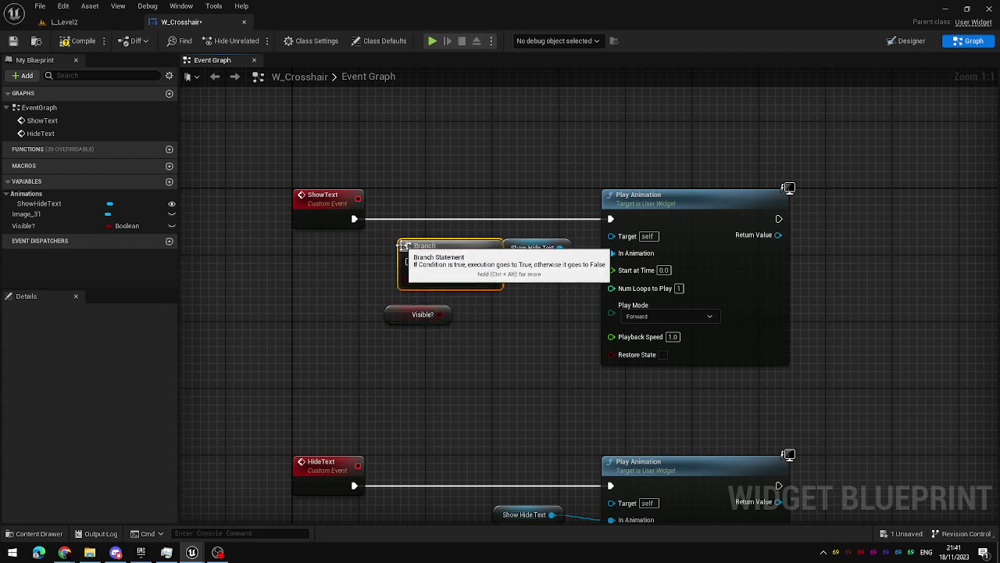
right_click(365, 257)
text(branch)
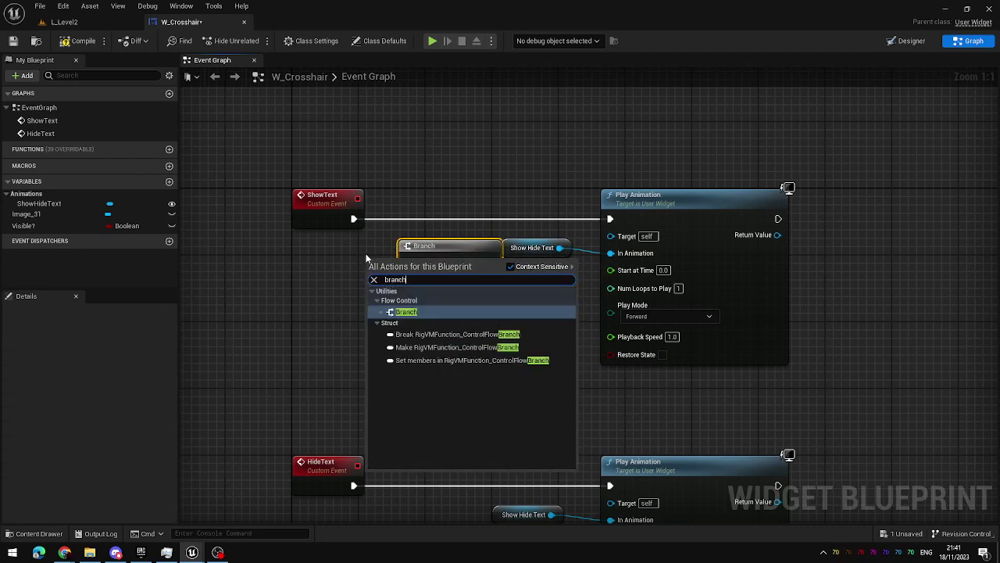
key(ctrl+a)
text(IF)
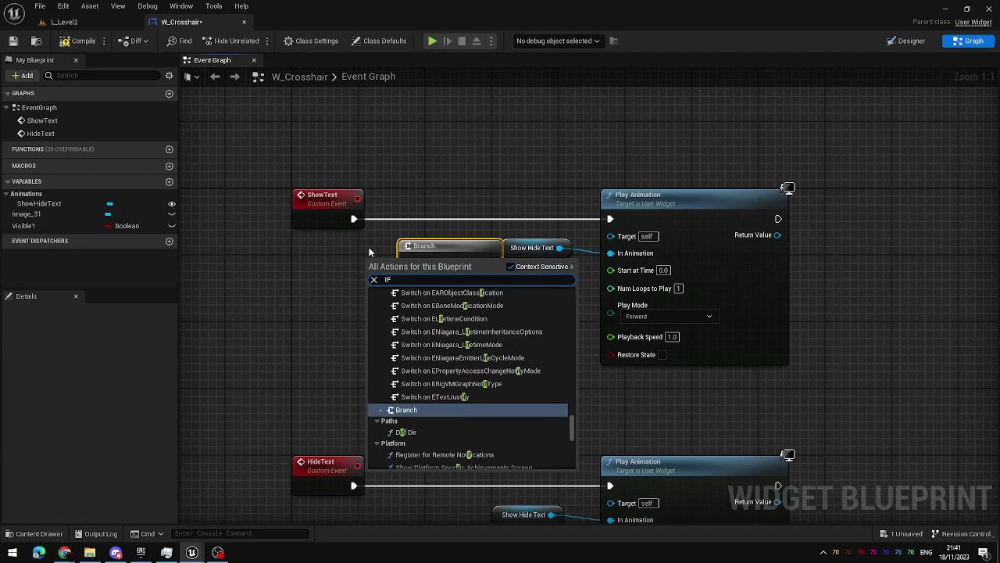
click(372, 246)
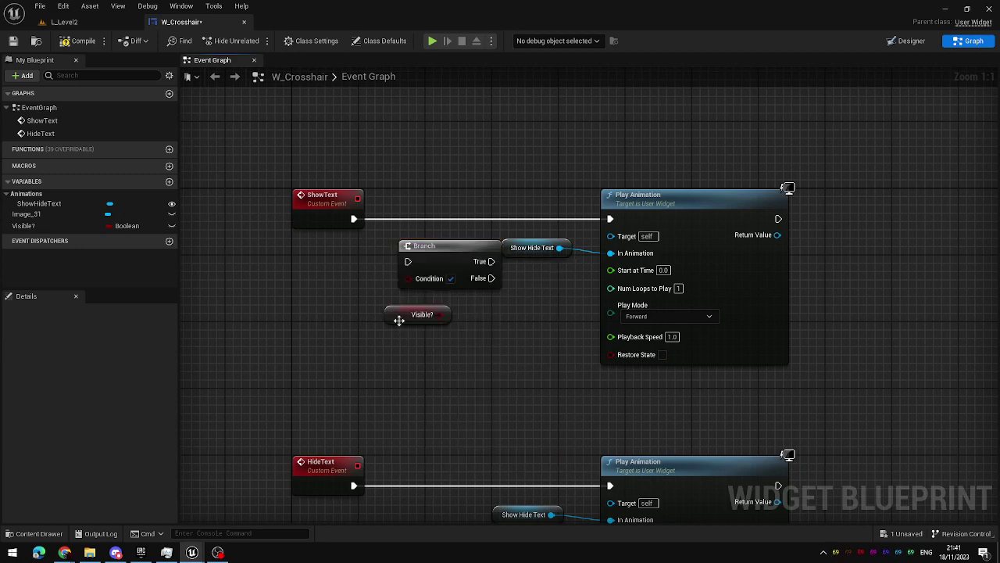
click(445, 268)
key(Delete)
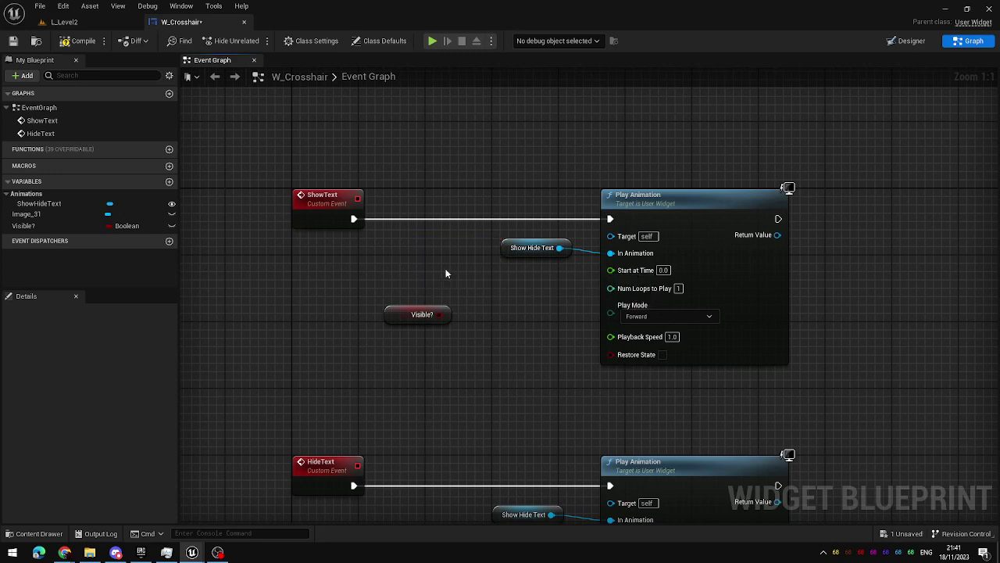
key(ctrl+z)
Step: Position the Branch after ShowText, run it from that event, and use Visible? as its Condition with the getter beneath it
drag(412, 264, 394, 250)
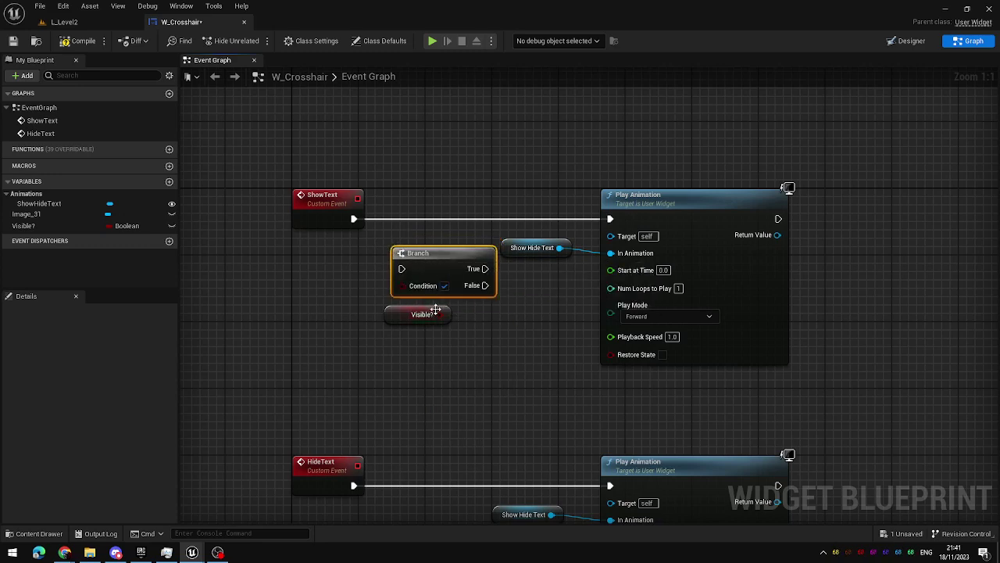
drag(401, 284, 425, 208)
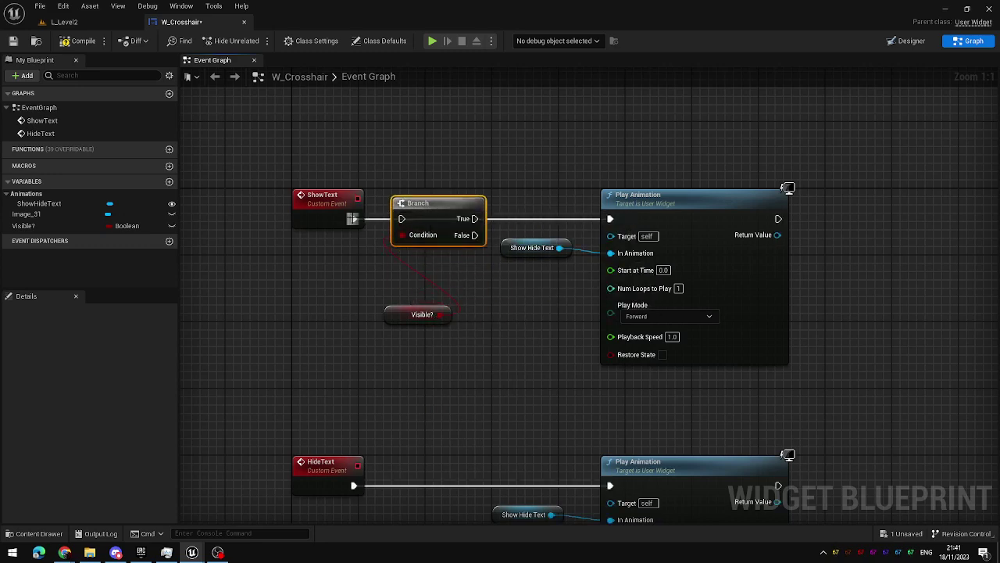
drag(354, 219, 401, 219)
drag(389, 311, 399, 262)
Step: Disconnect the Branch's True output and run the ShowText Play Animation node from its False output instead
mouse_move(473, 218)
mouse_down()
mouse_move(569, 218)
mouse_move(597, 206)
mouse_move(467, 219)
mouse_up()
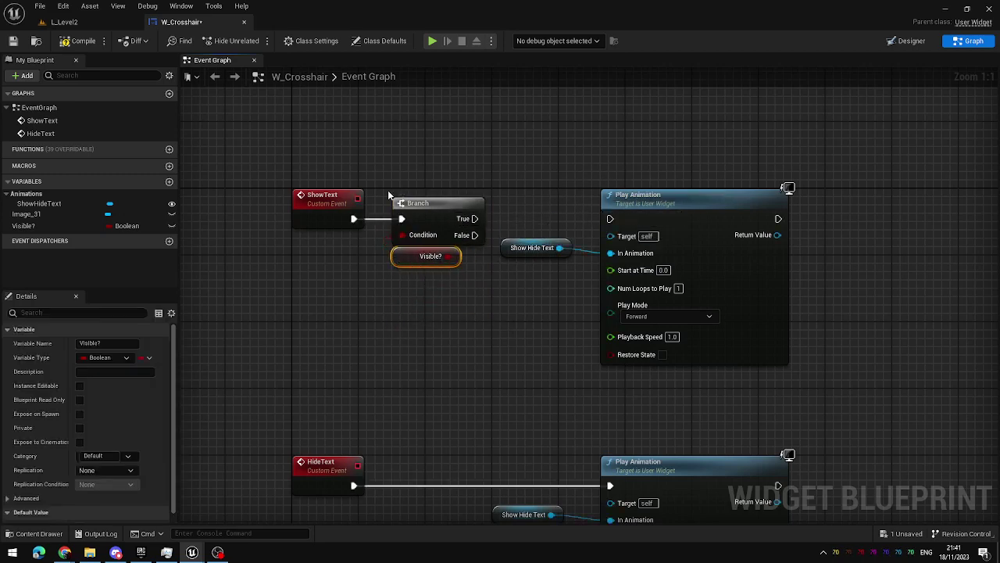
drag(266, 169, 375, 265)
click(489, 291)
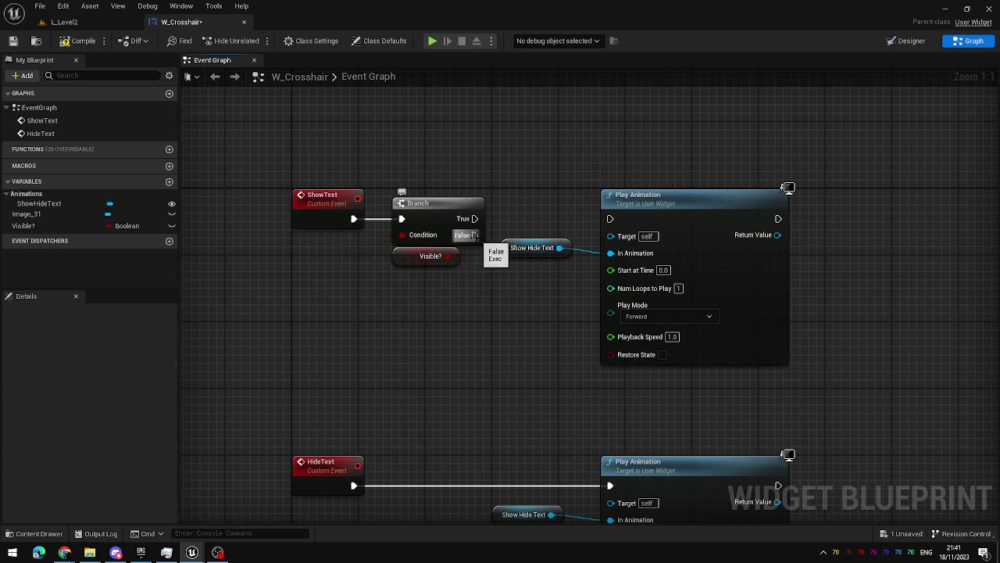
drag(474, 235, 613, 220)
Step: Disconnect HideText from its Play Animation node and add a Branch after the event with a Visible? getter as its Condition
right_drag(482, 376, 442, 132)
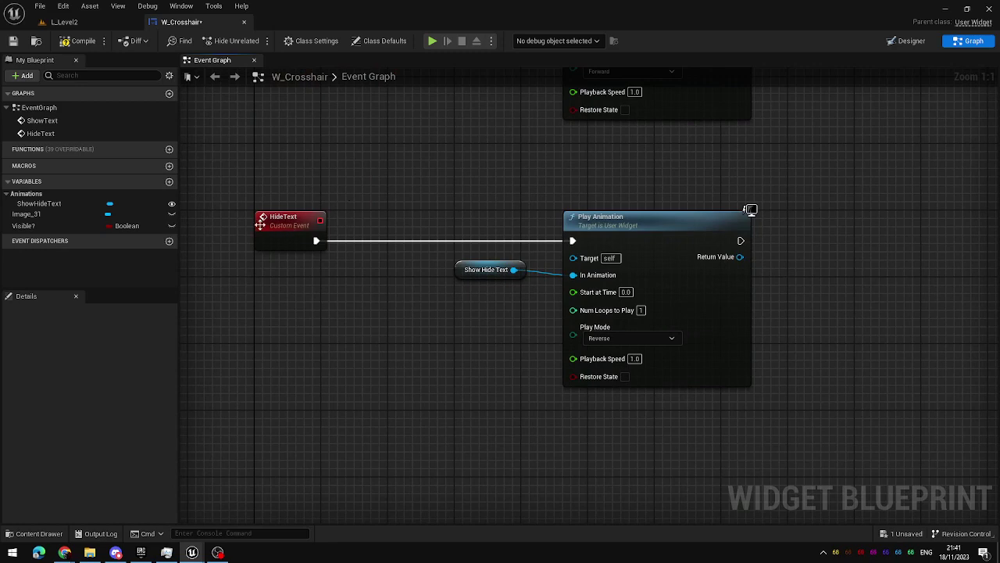
drag(32, 226, 373, 274)
click(381, 375)
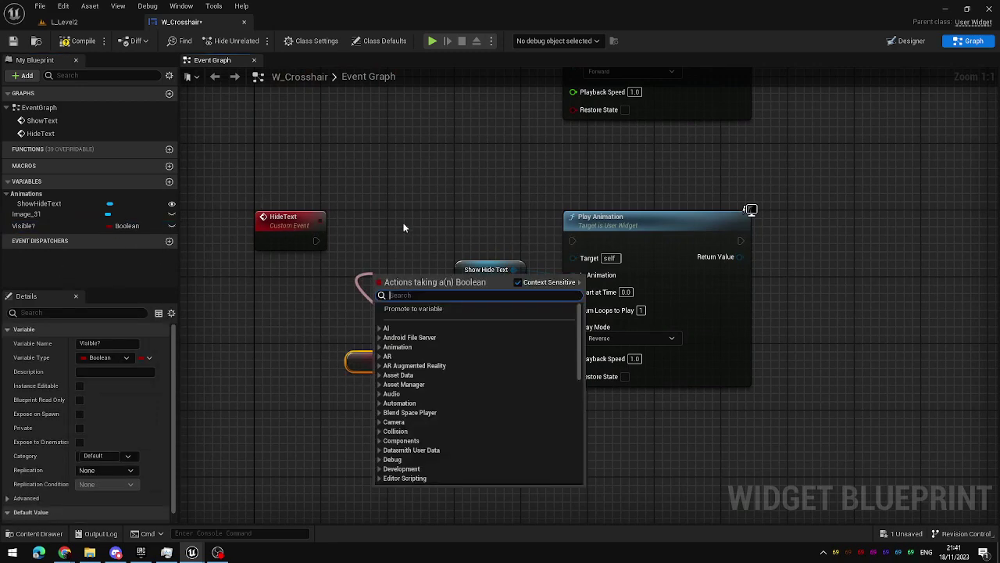
click(403, 226)
key(b)
click(362, 260)
drag(404, 361, 372, 299)
drag(403, 267, 386, 224)
Step: Run the Branch from HideText and its True output into the reverse Play Animation node, with the Visible? getter moved beneath the Branch
click(287, 220)
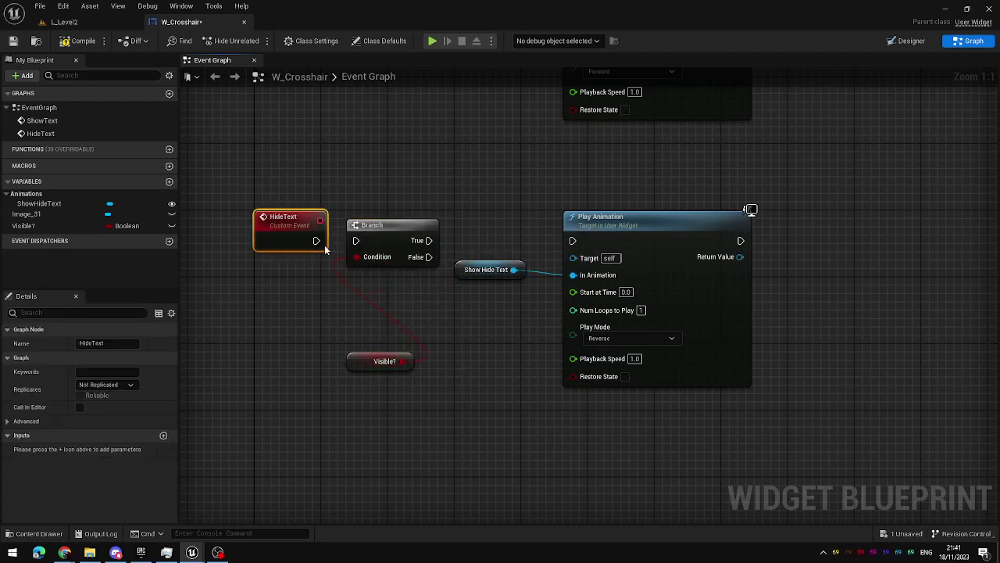
drag(308, 237, 356, 241)
drag(364, 364, 372, 273)
drag(428, 241, 573, 241)
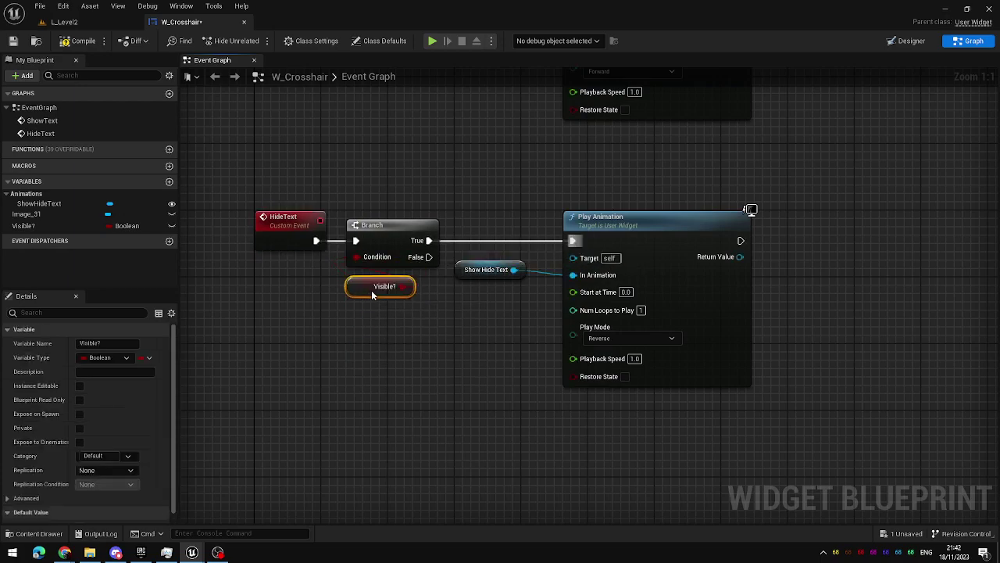
click(438, 281)
Step: Move the Visible? getter of the ShowText event slightly lower so it sits clear beneath its Branch
right_drag(469, 200, 406, 371)
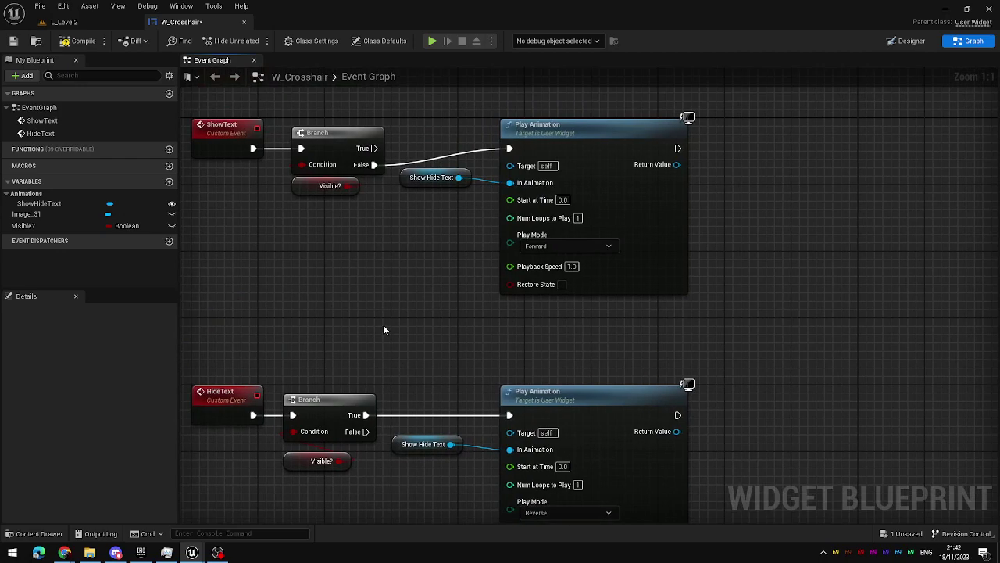
scroll(337, 327, down, 1)
right_drag(337, 328, 406, 314)
drag(397, 189, 394, 196)
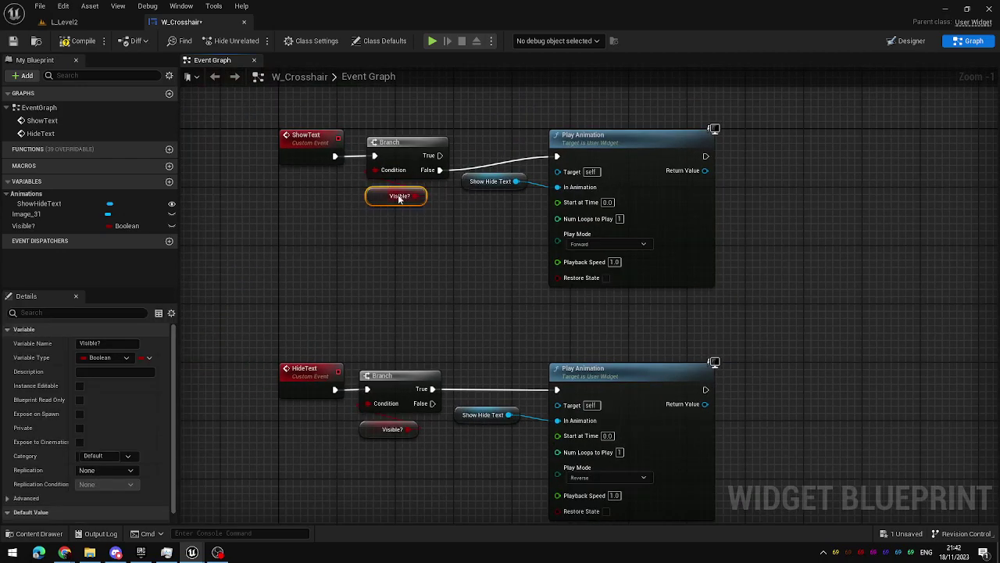
Step: Add a SET Visible? node with the value true after the ShowText Play Animation node and align it with that node
right_drag(502, 270, 357, 289)
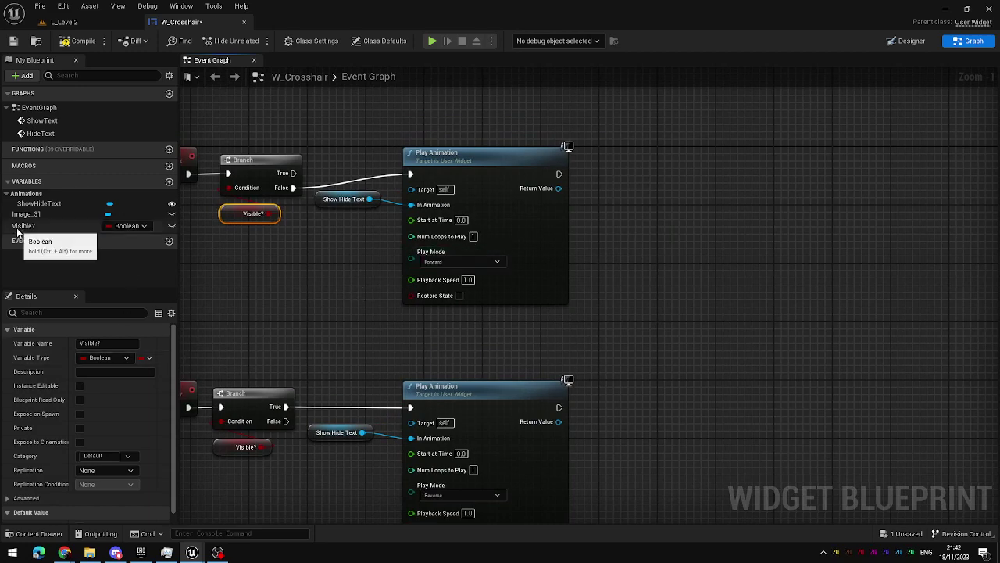
drag(23, 225, 619, 165)
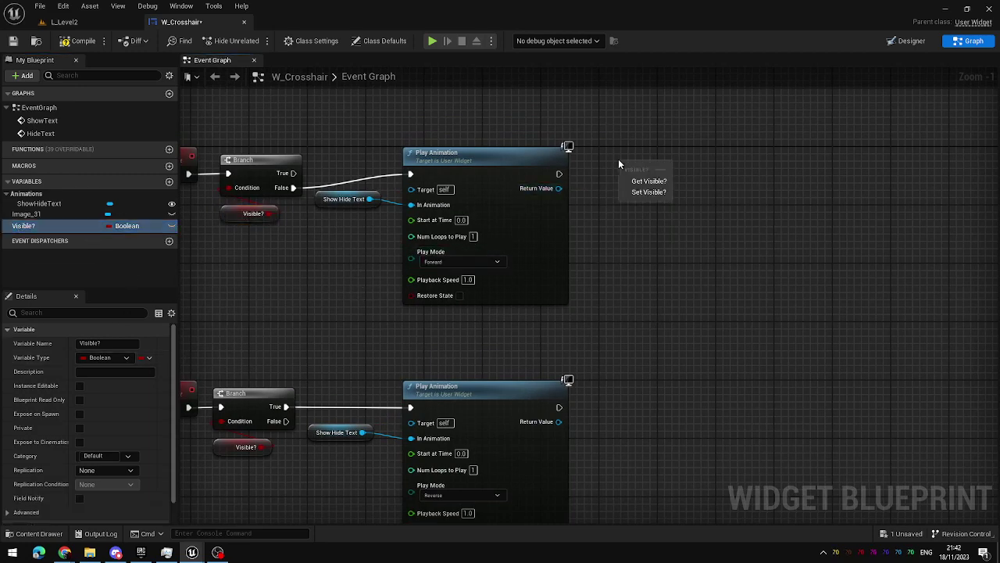
click(645, 191)
drag(344, 116, 455, 214)
click(623, 259)
click(655, 181)
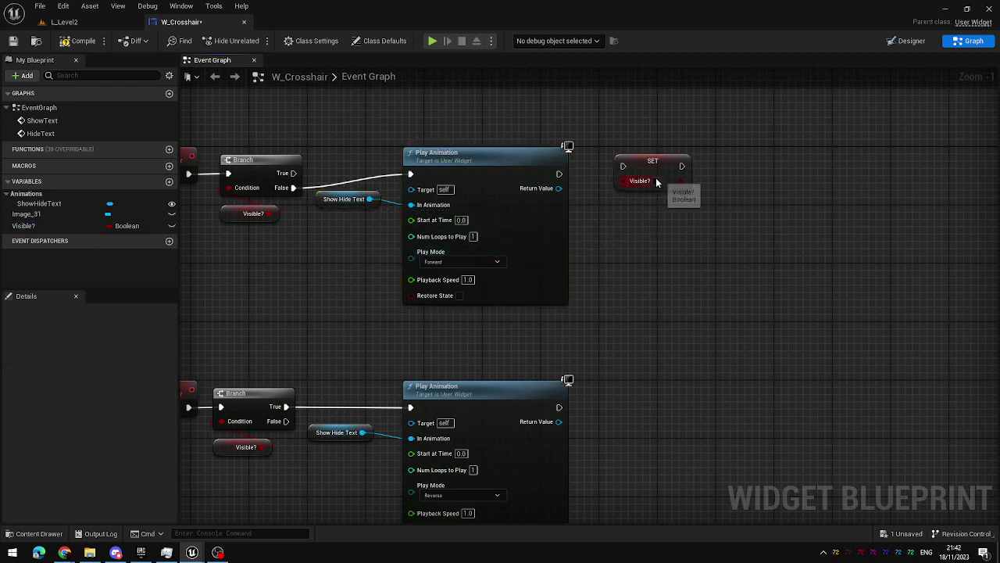
drag(559, 173, 626, 168)
drag(655, 169, 640, 176)
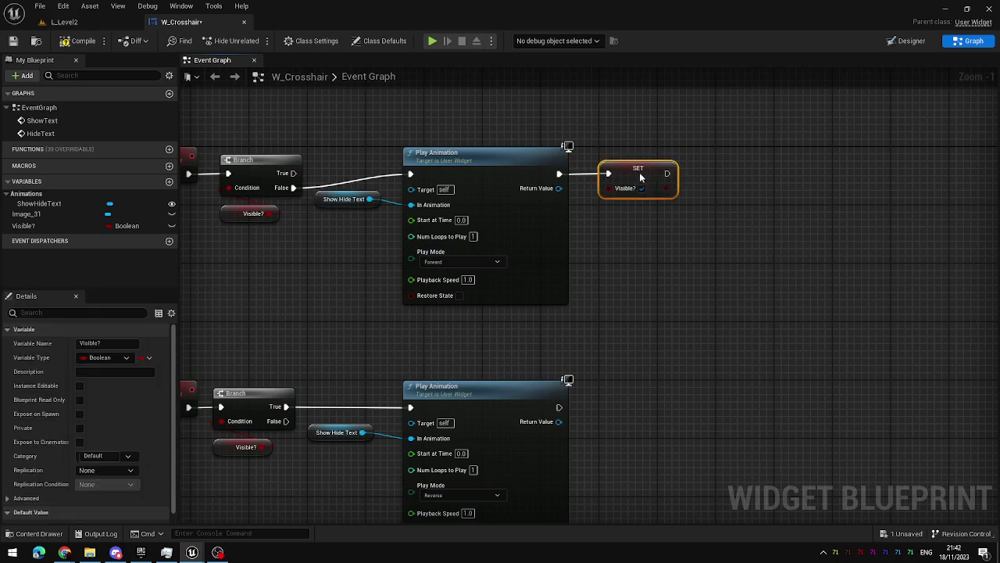
Step: Paste a copy of the SET Visible? node after the HideText Play Animation node, run it from there, and set Visible? to false
right_drag(667, 324, 692, 217)
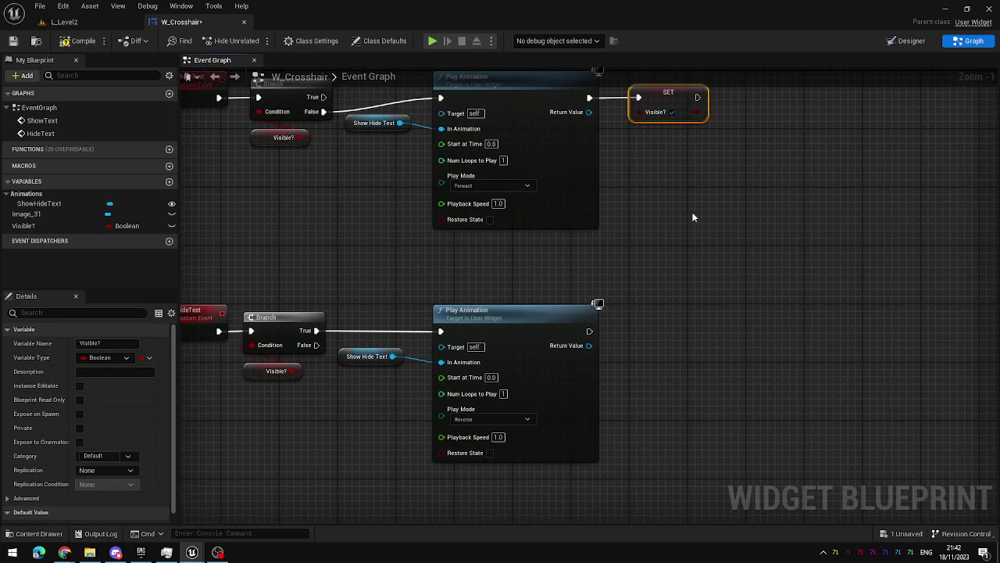
key(ctrl+v)
drag(588, 333, 686, 347)
click(377, 302)
right_drag(195, 286, 265, 254)
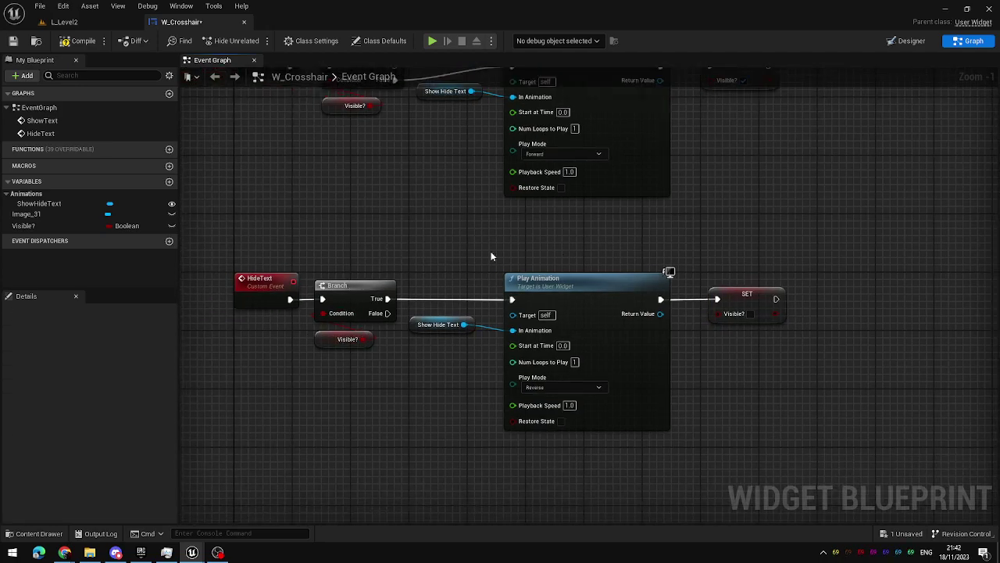
right_drag(716, 344, 659, 355)
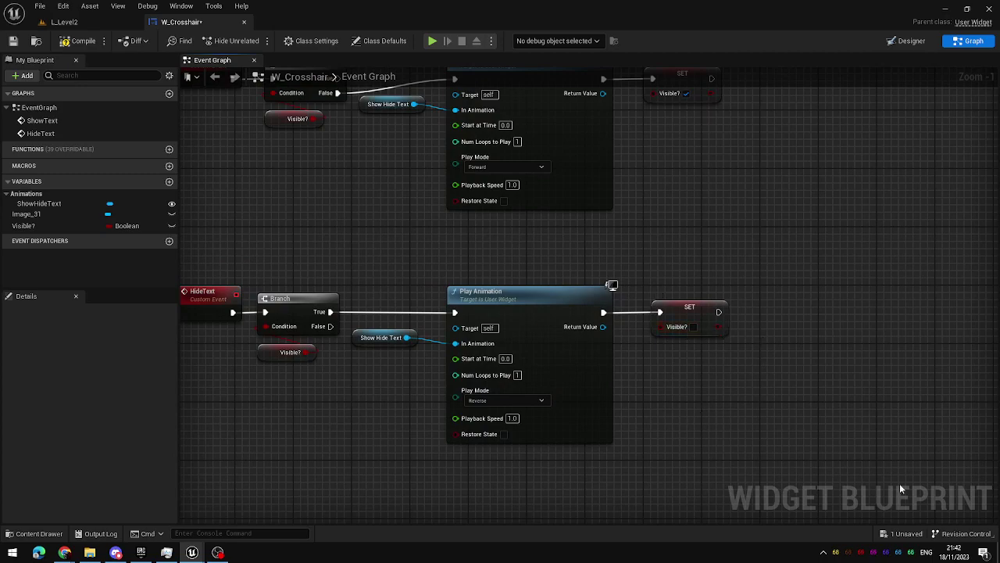
right_drag(395, 230, 511, 292)
drag(244, 102, 369, 420)
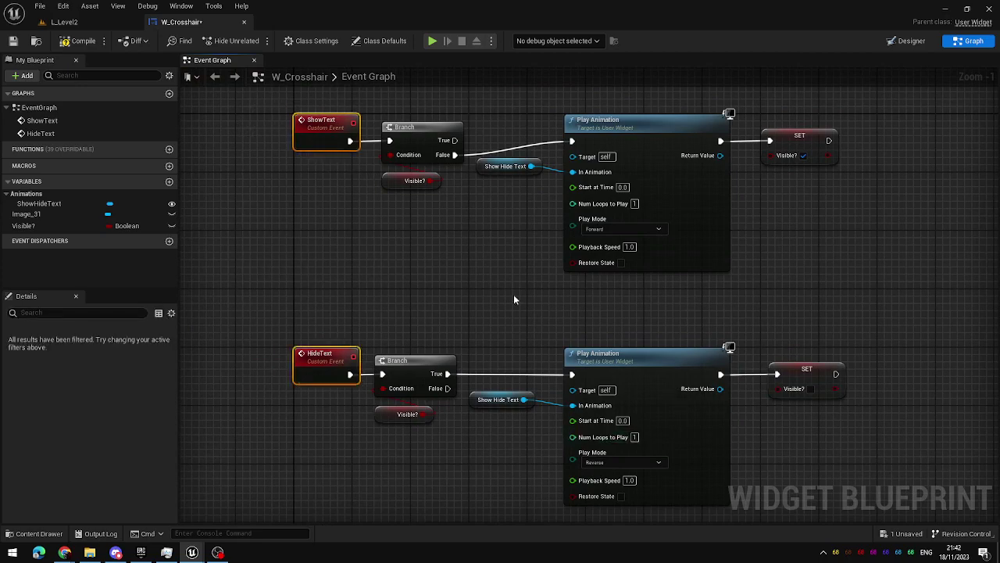
scroll(514, 294, down, 1)
click(540, 316)
right_drag(543, 309, 531, 313)
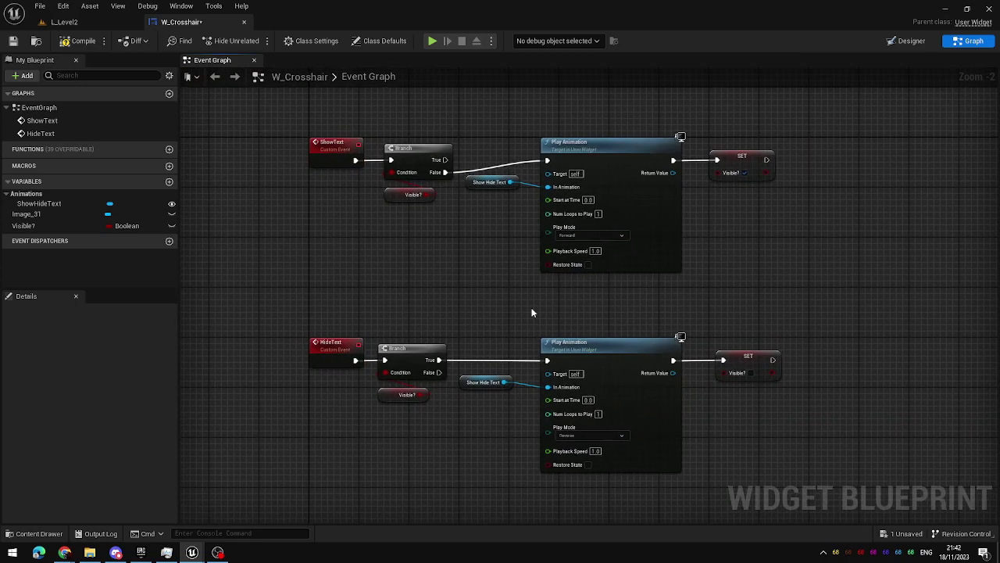